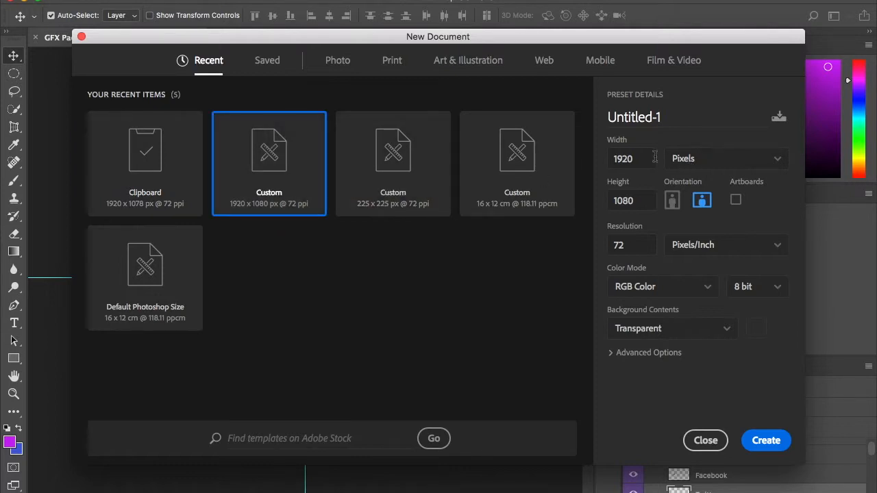
Create a new 1920 x 1080 pixel document at 72 pixels/inch with RGB color and a transparent background.
{"action": "left_click_drag", "start_coordinate": [649, 158], "coordinate": [605, 166]}
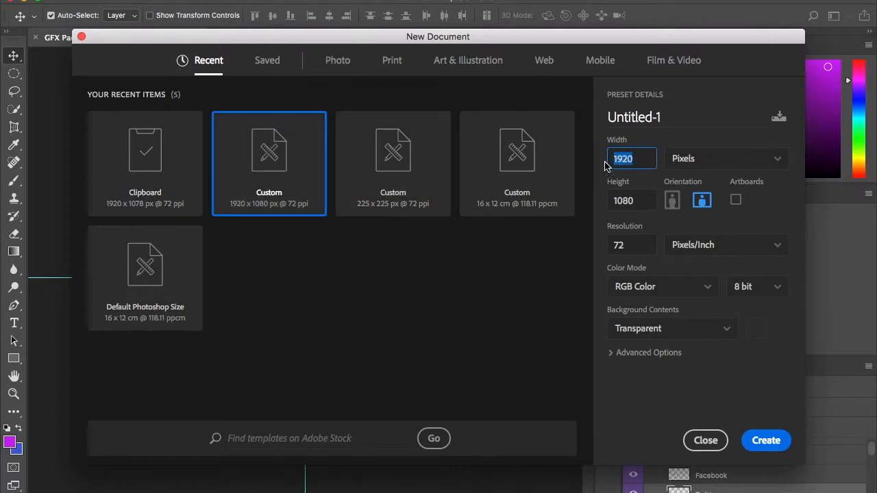
{"action": "left_click", "coordinate": [707, 168]}
{"action": "left_click", "coordinate": [685, 181]}
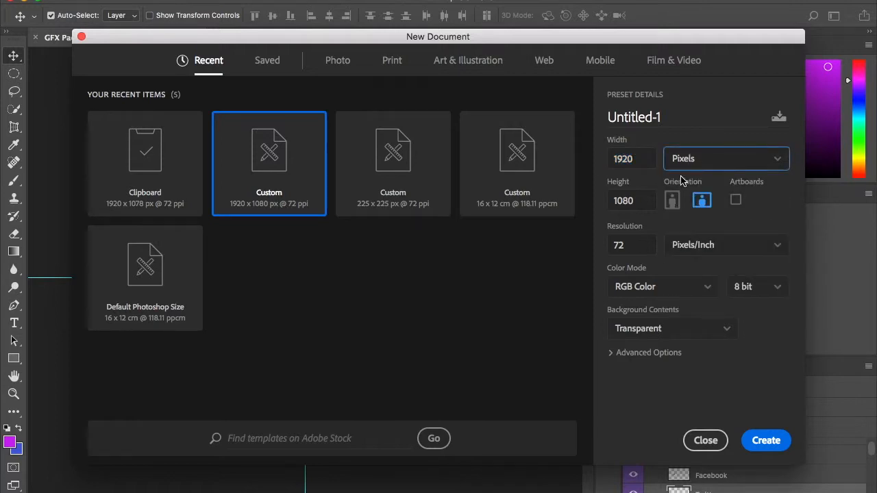
{"action": "left_click", "coordinate": [637, 203]}
{"action": "left_click_drag", "start_coordinate": [637, 203], "coordinate": [602, 202]}
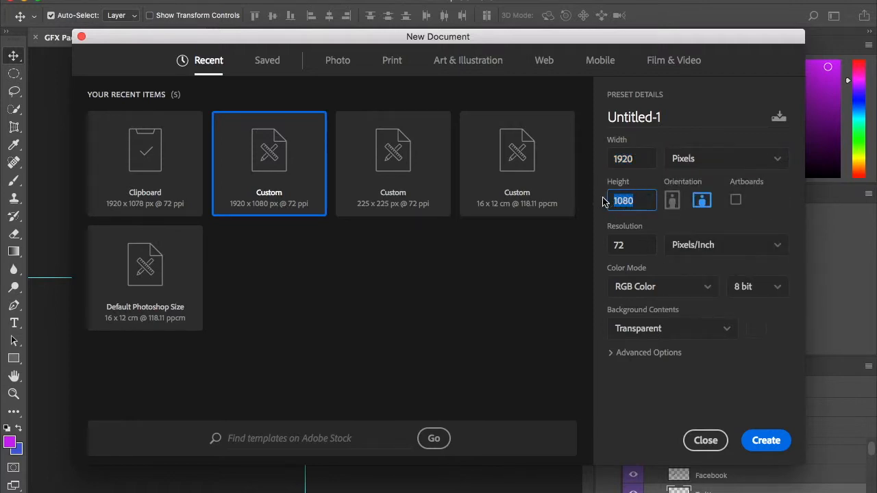
{"action": "double_click", "coordinate": [625, 245]}
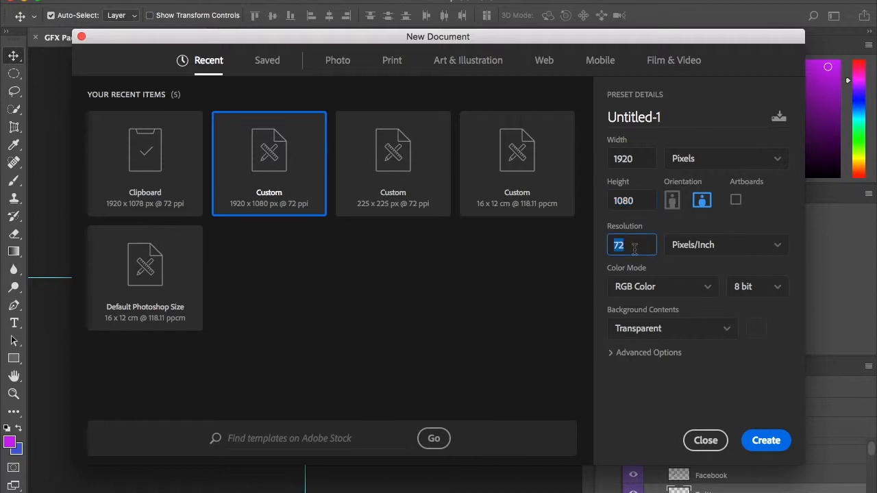
{"action": "left_click", "coordinate": [718, 255]}
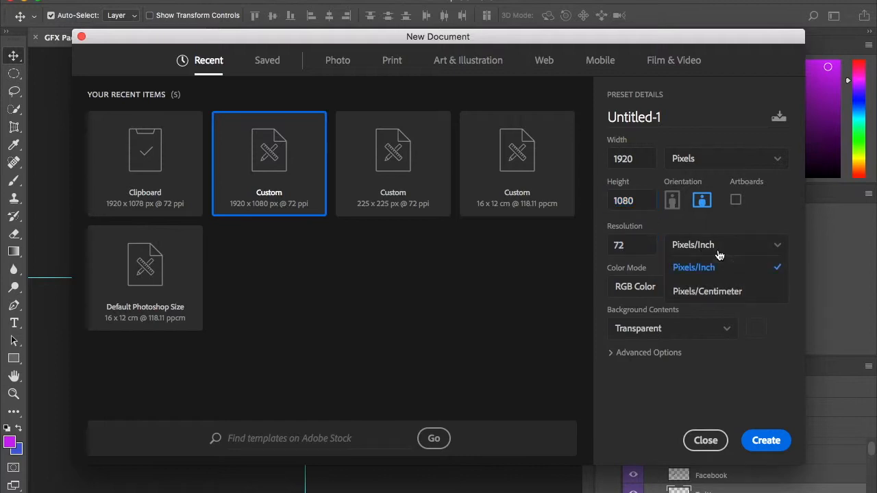
{"action": "left_click", "coordinate": [718, 266]}
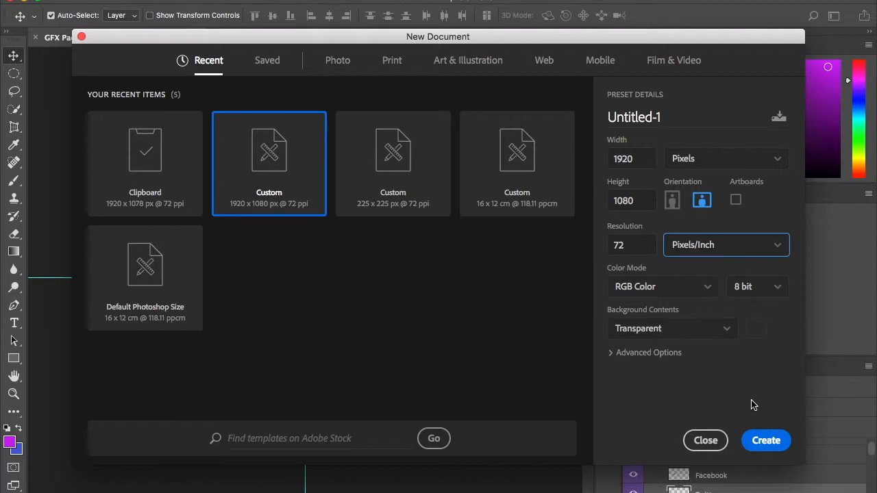
{"action": "left_click", "coordinate": [764, 441]}
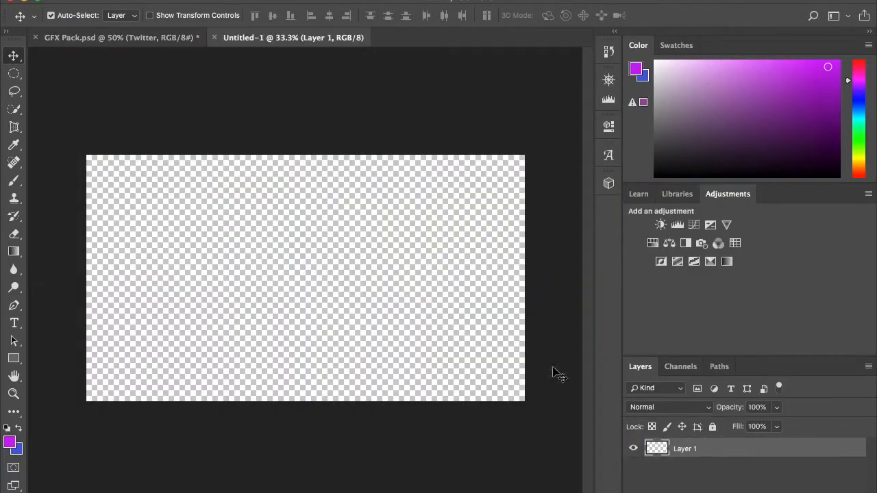
Set the foreground color to dark purple (#6c217c) and the background color to a bright saturated blue.
{"action": "left_click", "coordinate": [10, 445]}
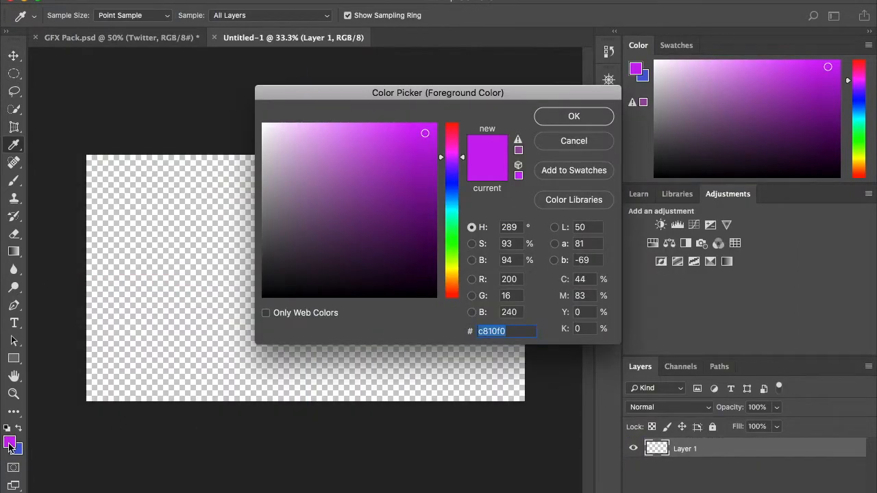
{"action": "left_click", "coordinate": [392, 212]}
{"action": "left_click", "coordinate": [587, 118]}
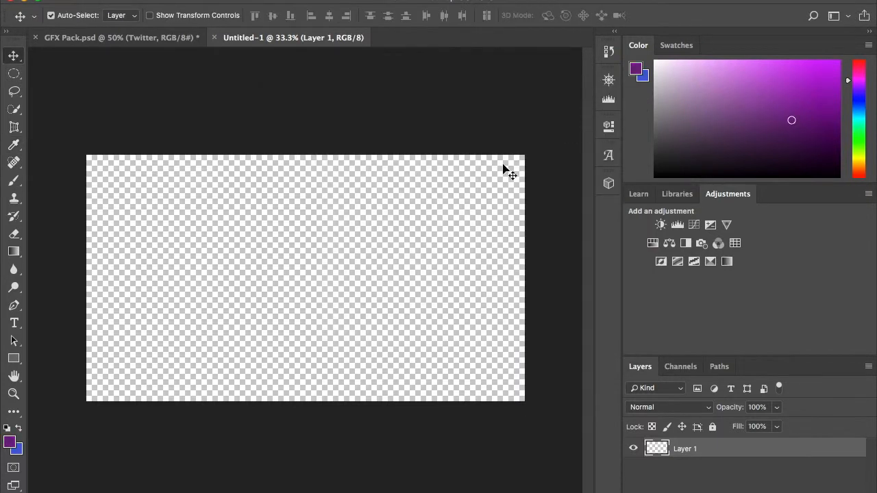
{"action": "left_click", "coordinate": [17, 450]}
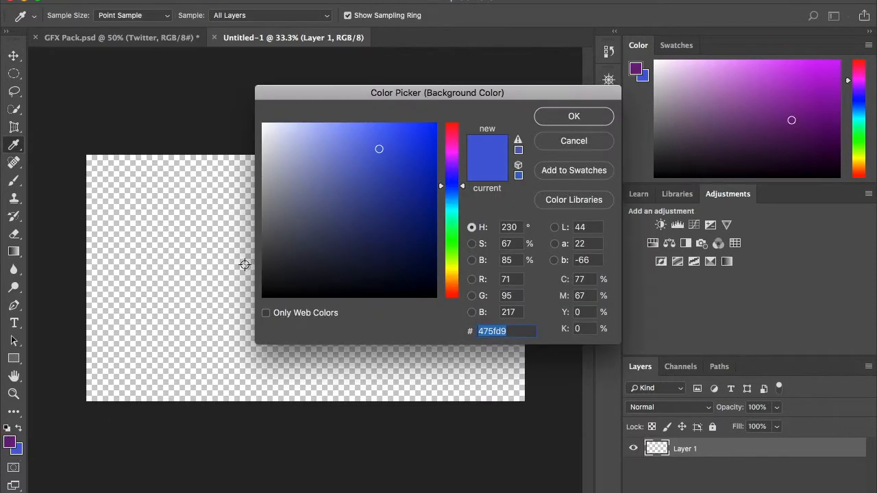
{"action": "left_click", "coordinate": [361, 197]}
{"action": "left_click", "coordinate": [413, 138]}
{"action": "left_click", "coordinate": [574, 117]}
{"action": "key", "text": "v"}
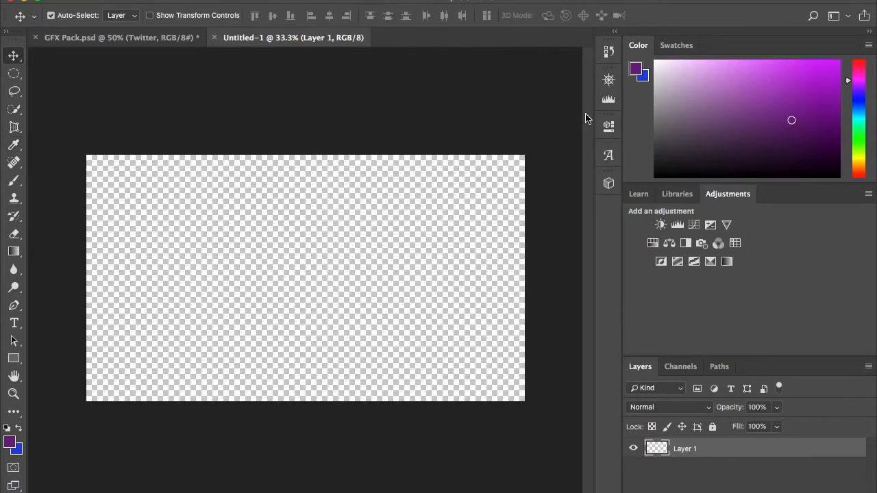
Fill Layer 1 with a linear purple-to-blue gradient running diagonally from the canvas's upper-left area to its lower-right area.
{"action": "left_click", "coordinate": [13, 253]}
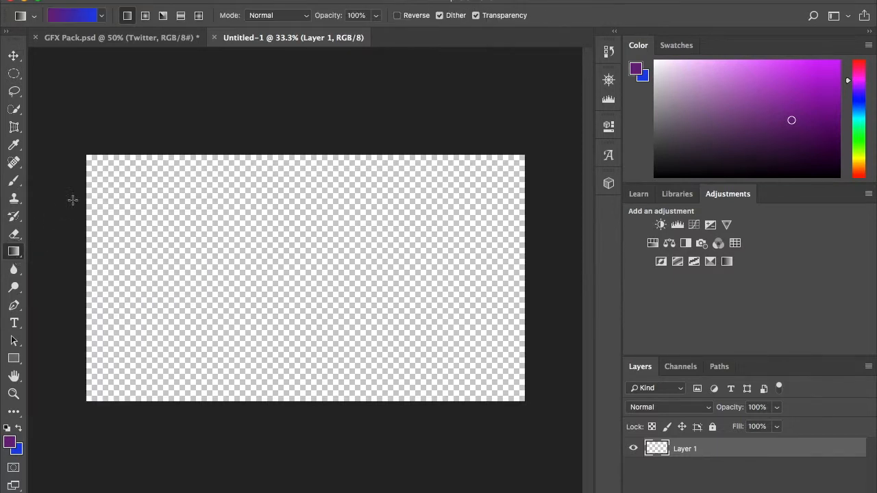
{"action": "left_click_drag", "start_coordinate": [71, 165], "coordinate": [540, 436]}
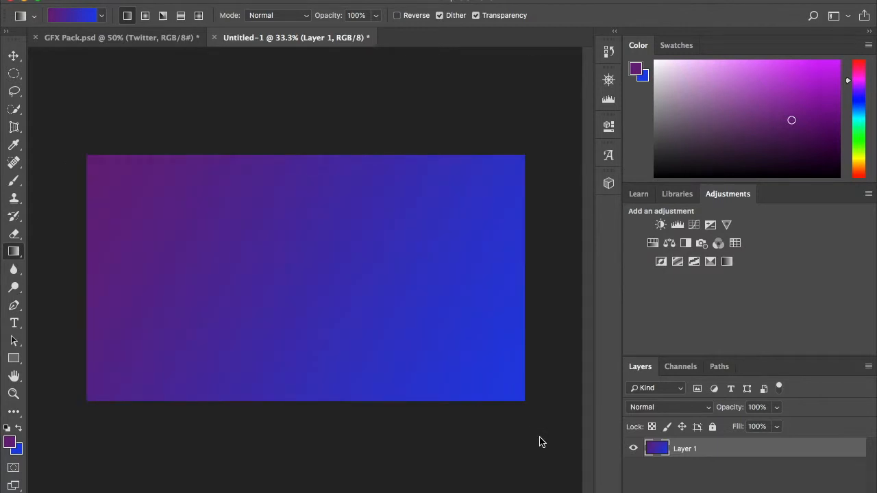
{"action": "left_click_drag", "start_coordinate": [264, 437], "coordinate": [460, 127]}
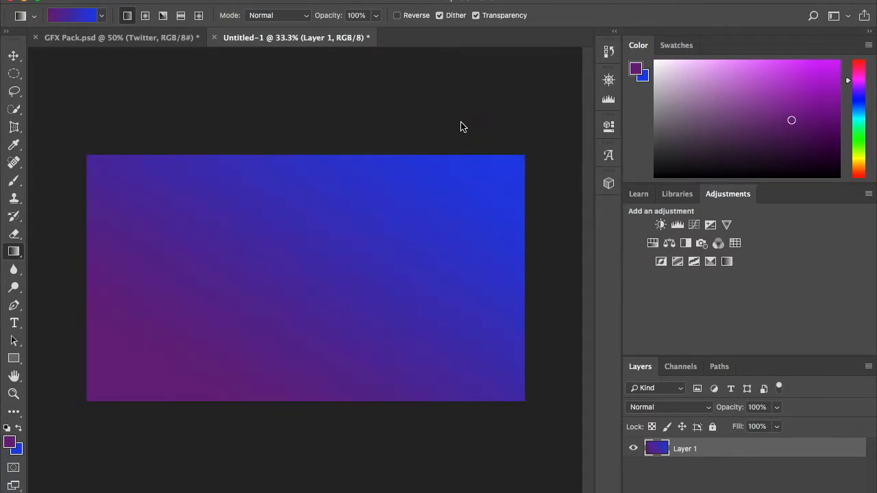
{"action": "left_click_drag", "start_coordinate": [192, 141], "coordinate": [408, 406]}
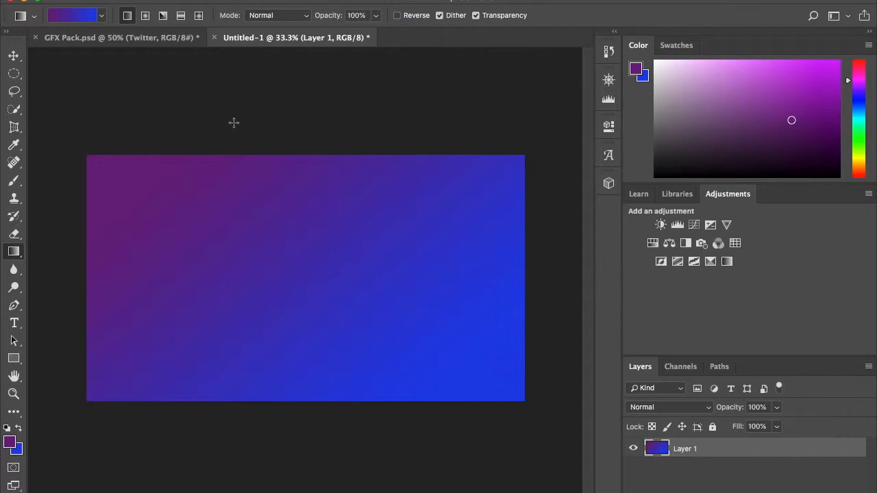
Open the image round corners.png from the Downloads folder.
{"action": "left_click", "coordinate": [122, 0]}
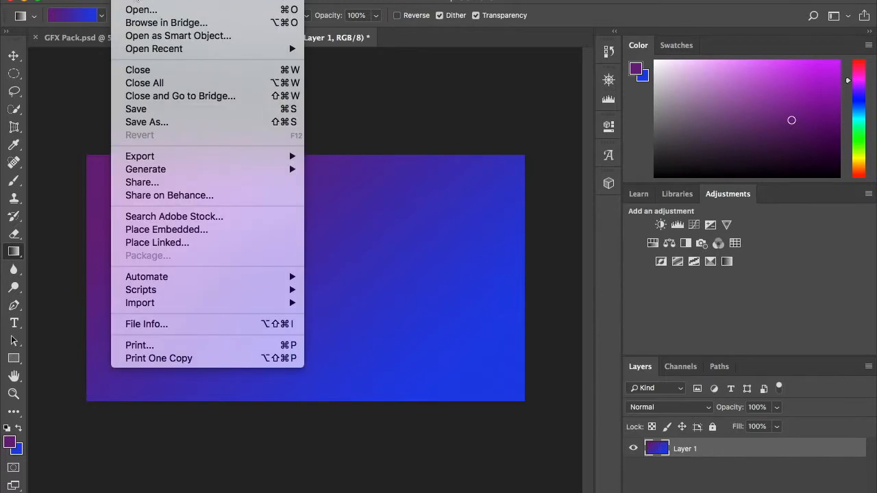
{"action": "left_click", "coordinate": [141, 10]}
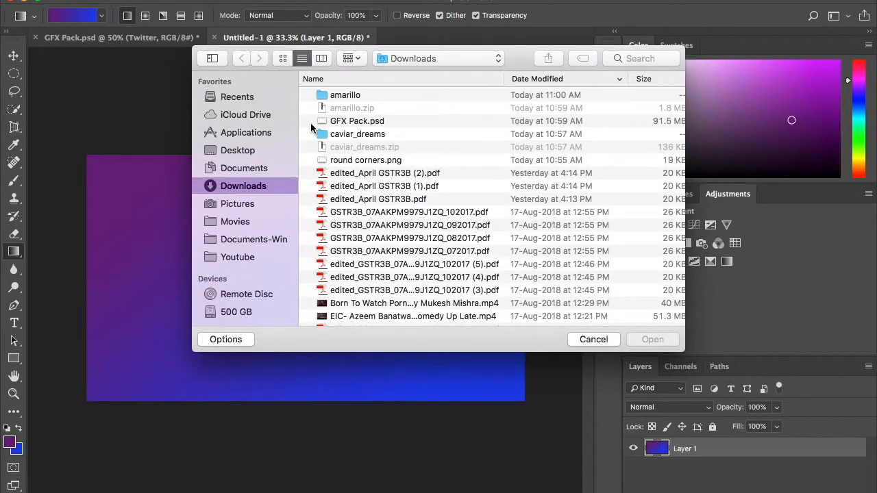
{"action": "left_click", "coordinate": [367, 164]}
{"action": "left_click", "coordinate": [656, 342]}
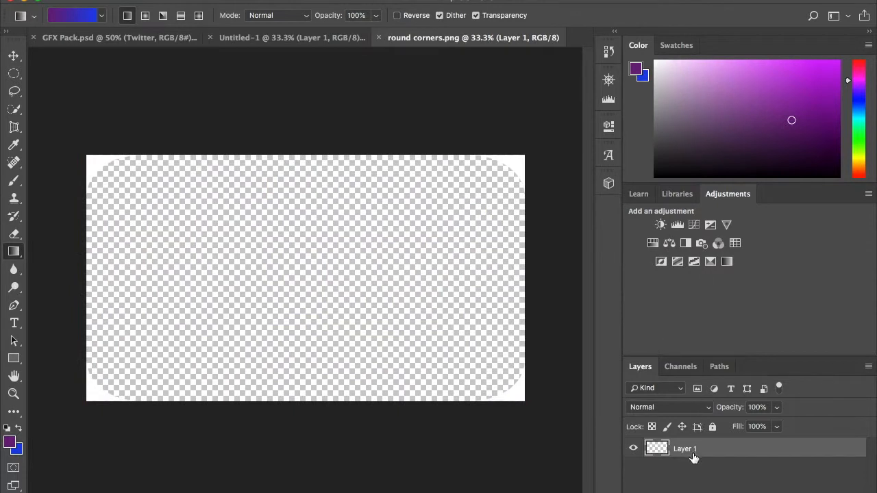
Copy the white rounded-corner layer from round corners.png and paste it above the gradient in Untitled-1.
{"action": "left_click", "coordinate": [693, 457]}
{"action": "left_click", "coordinate": [298, 40]}
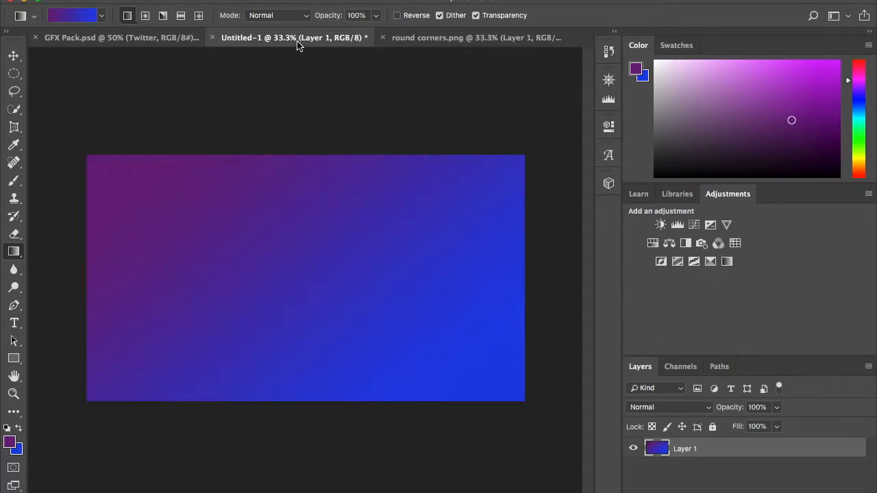
{"action": "key", "text": "ctrl+v"}
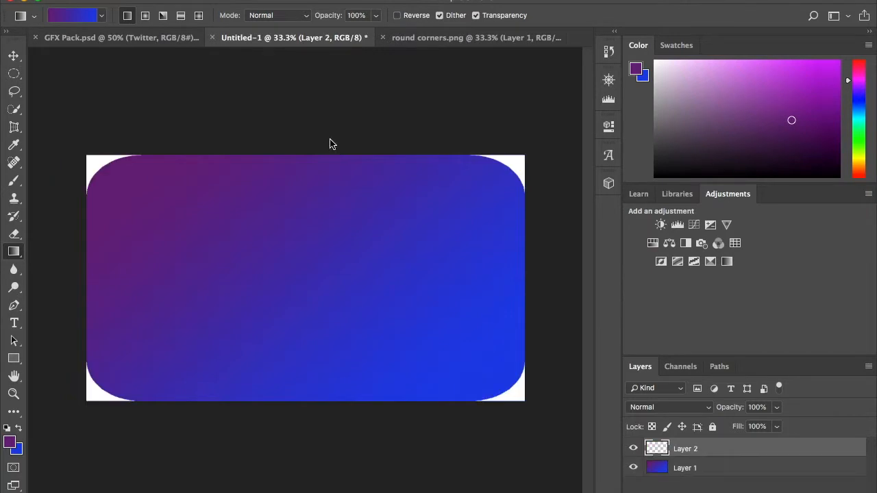
Add the text "YOUTUBE" in 200 pt Arial Black near the upper part of the canvas.
{"action": "left_click", "coordinate": [14, 326]}
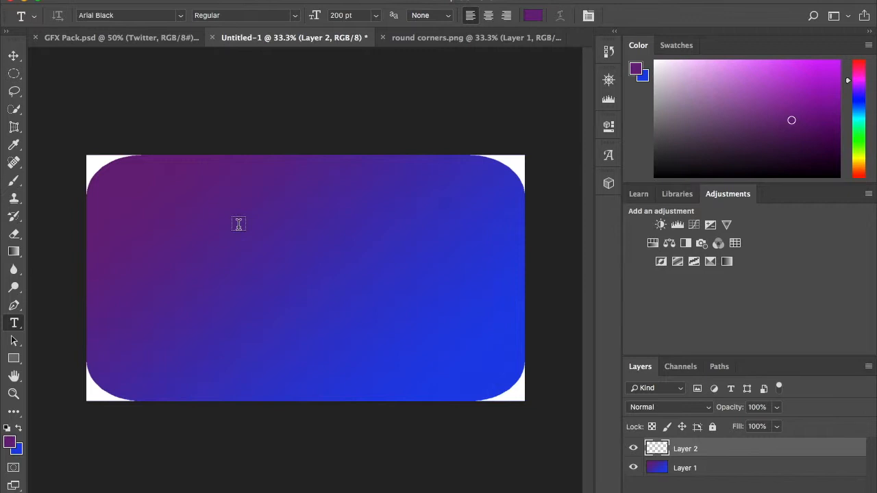
{"action": "left_click", "coordinate": [234, 213]}
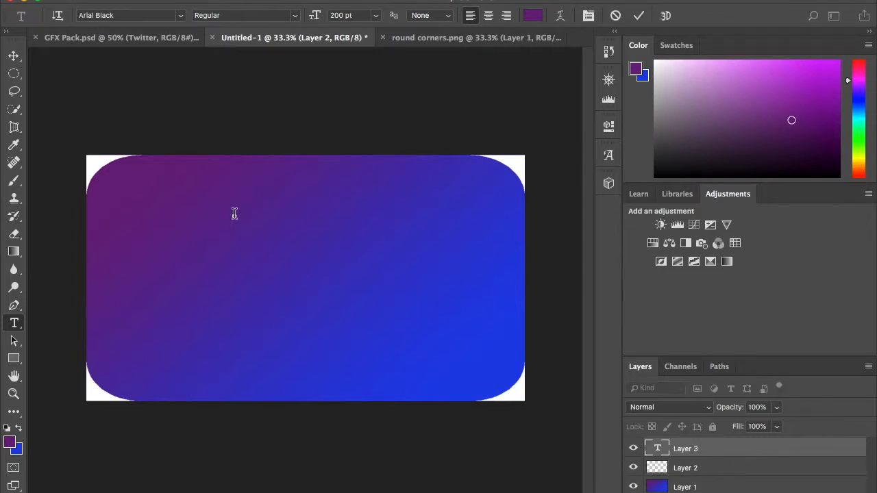
{"action": "type", "text": "YOUTUBE"}
{"action": "left_click", "coordinate": [14, 57]}
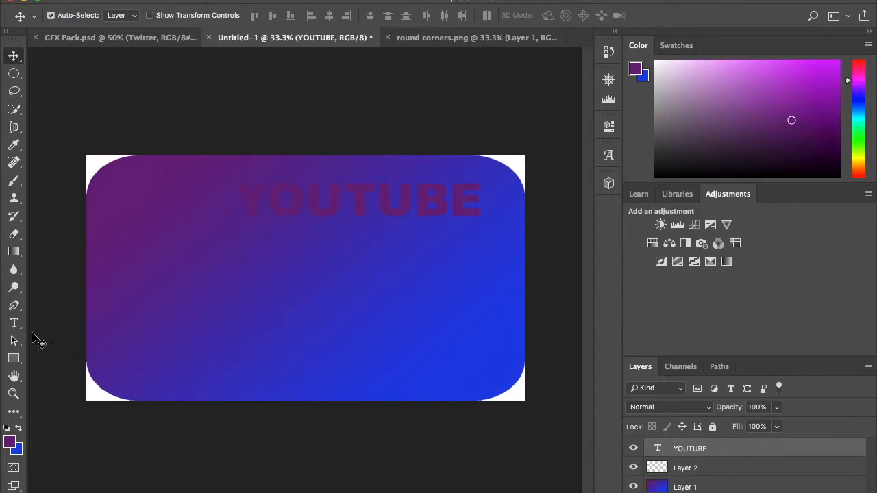
Add a separate text layer reading "THUMBNAILS" in 200 pt Arial Black below the YOUTUBE text.
{"action": "left_click", "coordinate": [14, 323]}
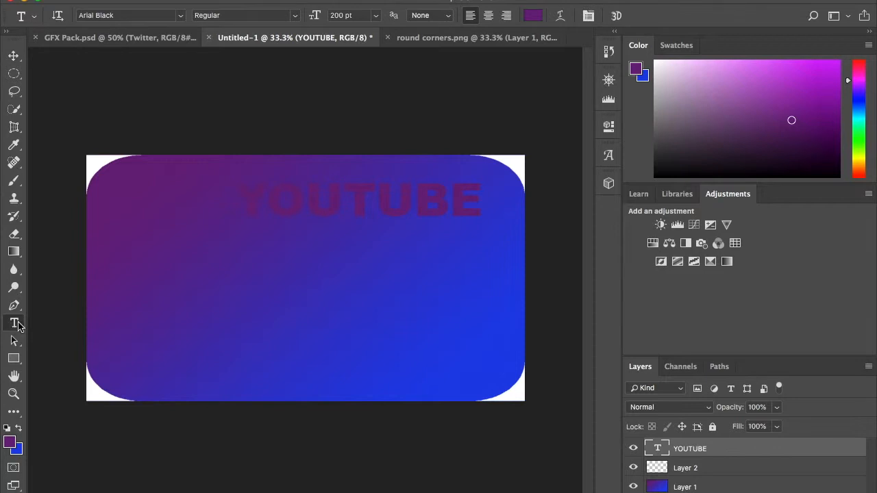
{"action": "left_click", "coordinate": [239, 256]}
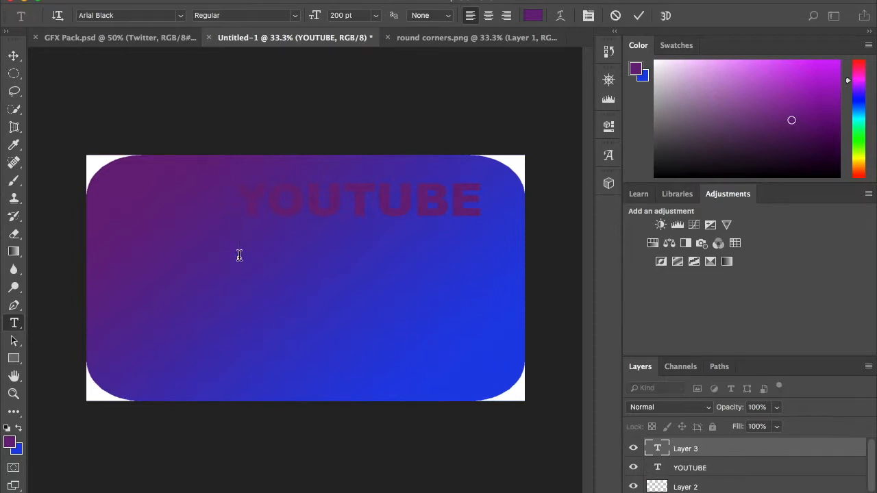
{"action": "type", "text": "THUMBNAIL"}
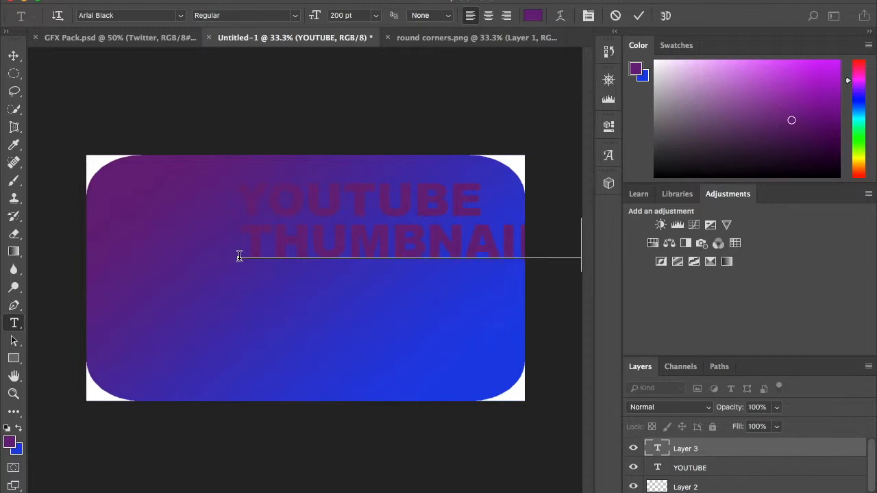
{"action": "left_click", "coordinate": [14, 55]}
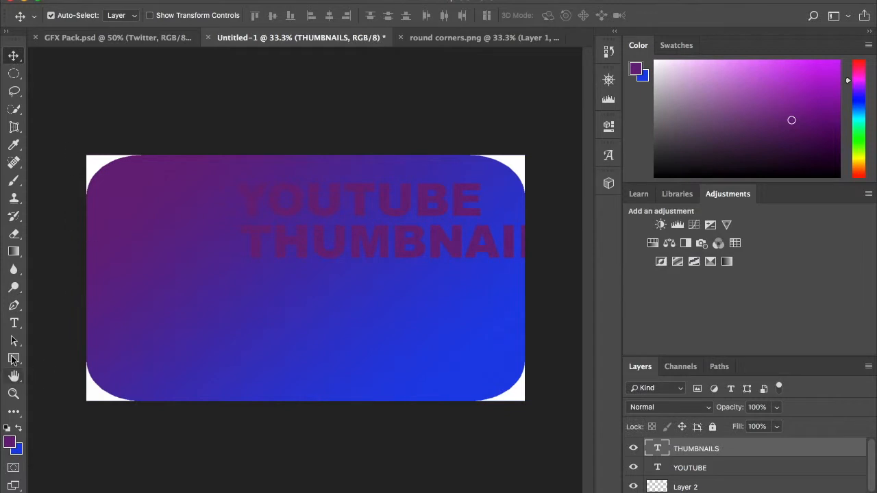
Add a third text layer reading "STANDOUT!!" in 200 pt Arial Black below the THUMBNAILS text.
{"action": "left_click", "coordinate": [14, 322]}
{"action": "left_click", "coordinate": [249, 288]}
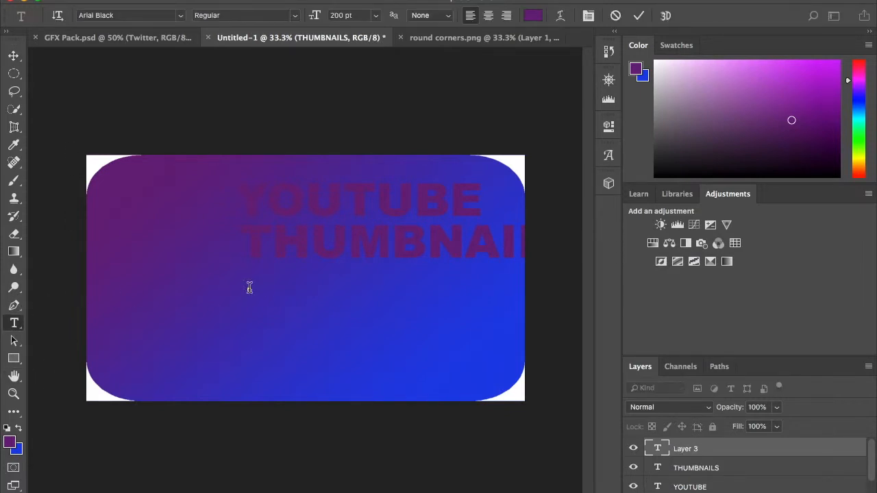
{"action": "type", "text": "STANDOUT"}
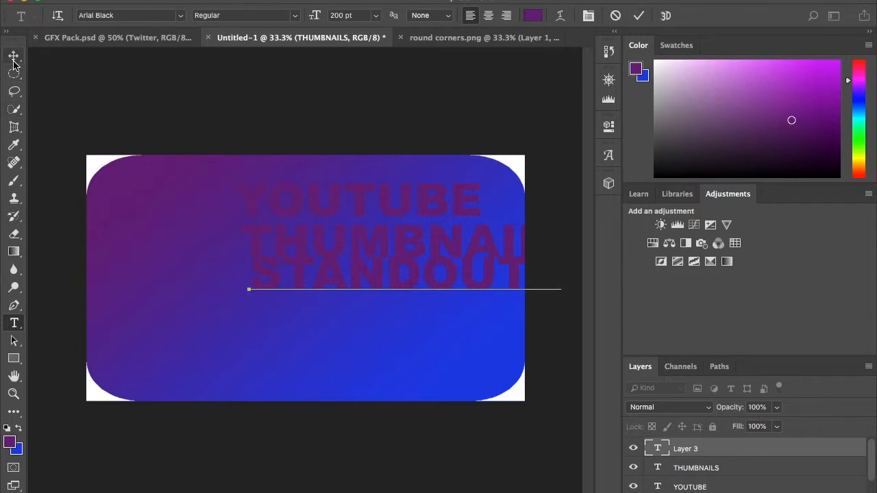
{"action": "left_click", "coordinate": [14, 61]}
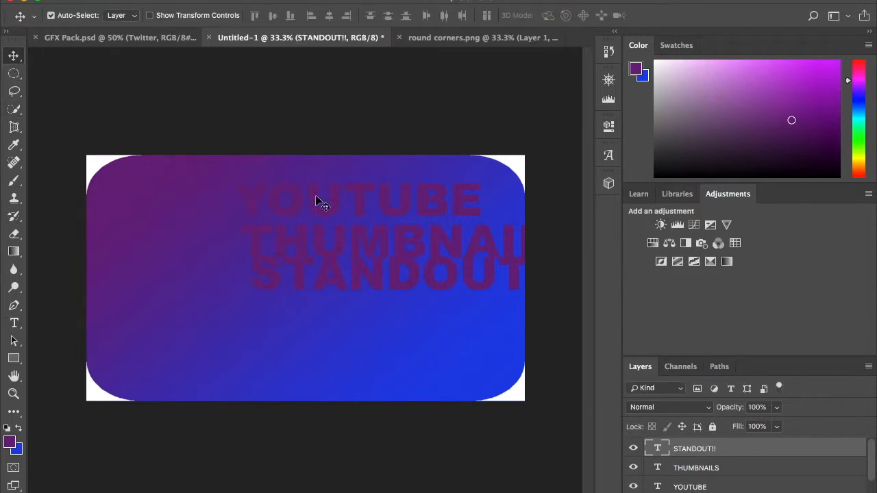
Move the STANDOUT!!, THUMBNAILS and YOUTUBE texts leftward so they stack as three separate lines fully inside the canvas.
{"action": "left_click_drag", "start_coordinate": [299, 289], "coordinate": [239, 306]}
{"action": "left_click_drag", "start_coordinate": [303, 251], "coordinate": [212, 254]}
{"action": "left_click_drag", "start_coordinate": [320, 212], "coordinate": [288, 213]}
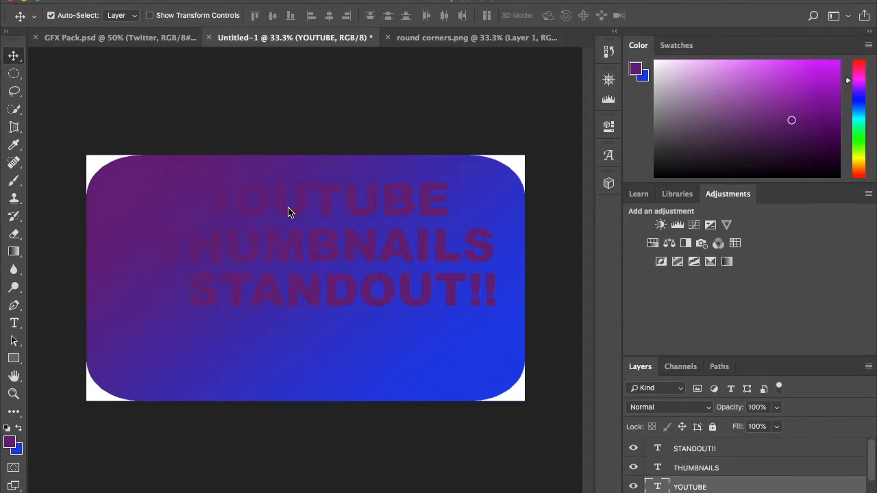
Change the color of the YOUTUBE text to near-white (#f8f4f9).
{"action": "left_click", "coordinate": [287, 214]}
{"action": "left_click", "coordinate": [14, 323]}
{"action": "left_click", "coordinate": [293, 205]}
{"action": "double_click", "coordinate": [301, 207]}
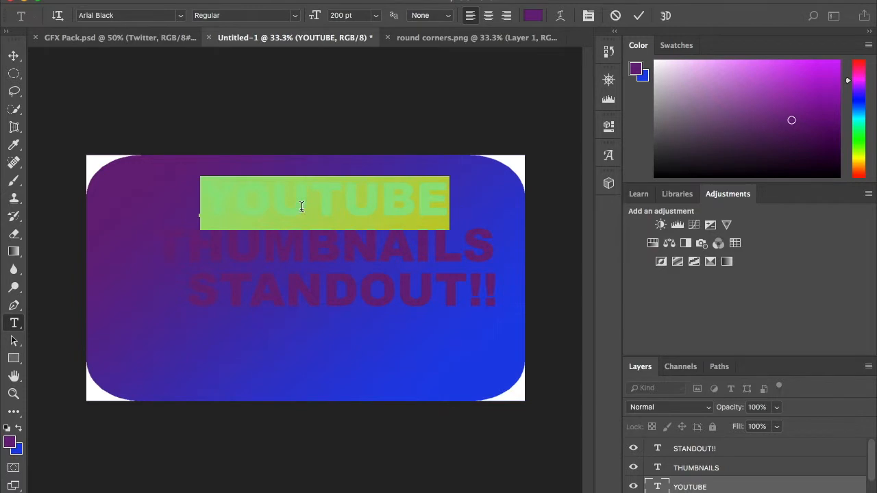
{"action": "left_click", "coordinate": [533, 16]}
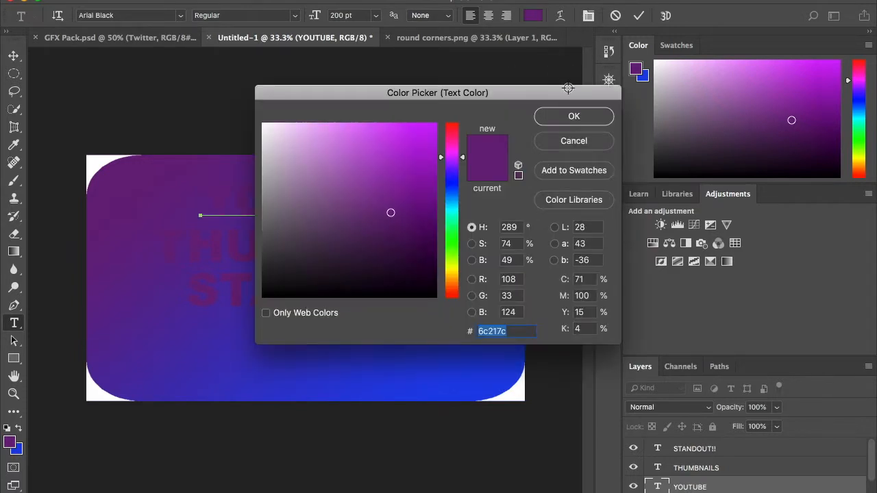
{"action": "left_click", "coordinate": [266, 126]}
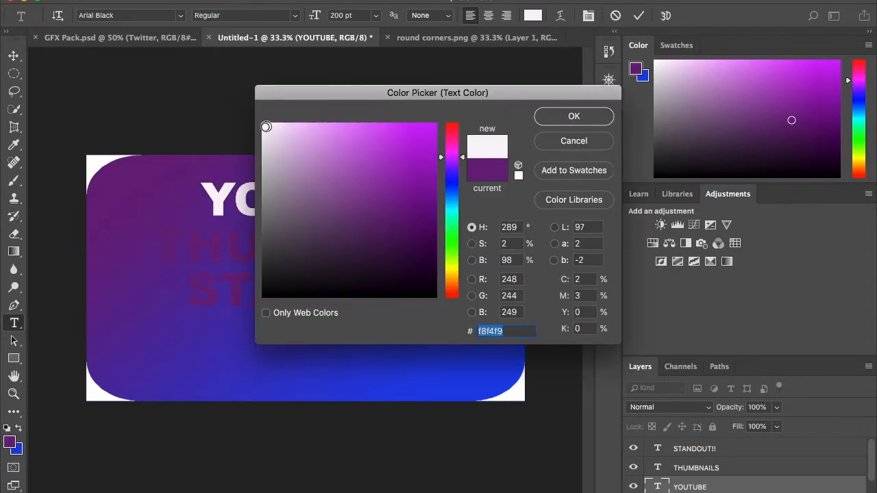
{"action": "left_click", "coordinate": [569, 117]}
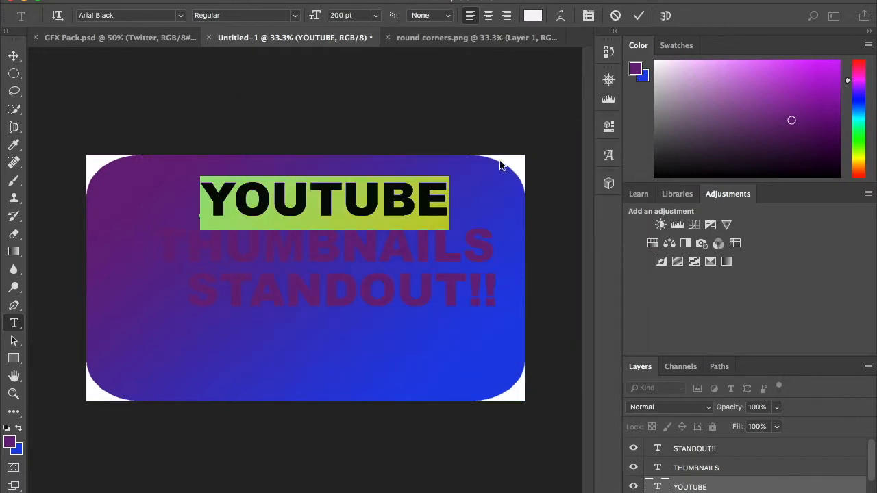
{"action": "left_click", "coordinate": [765, 491]}
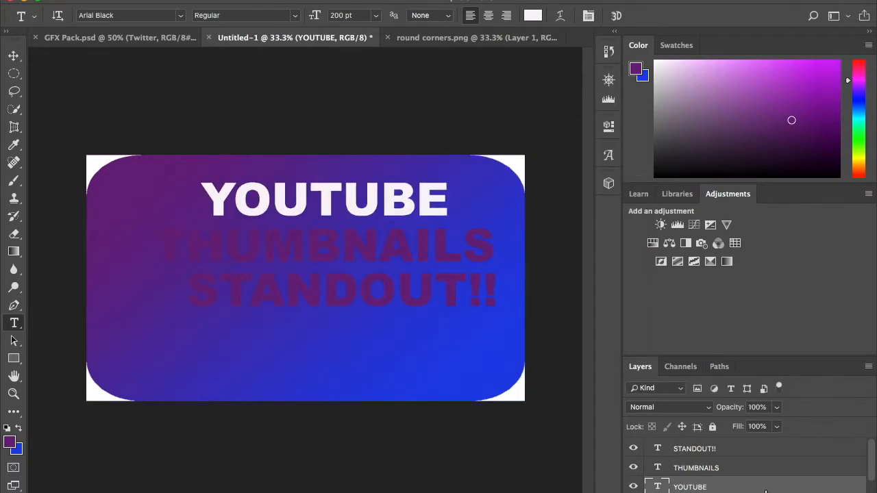
Add Stroke and Drop Shadow layer effects to the YOUTUBE text layer.
{"action": "right_click", "coordinate": [763, 491]}
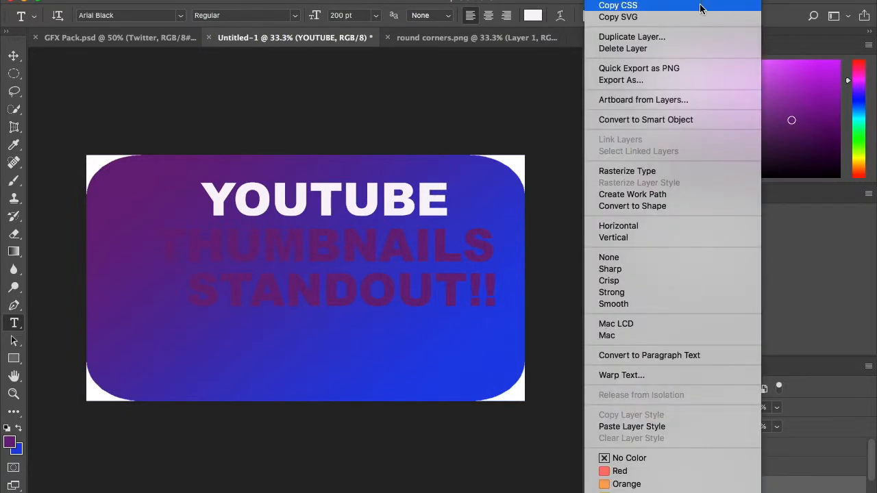
{"action": "left_click", "coordinate": [625, 0]}
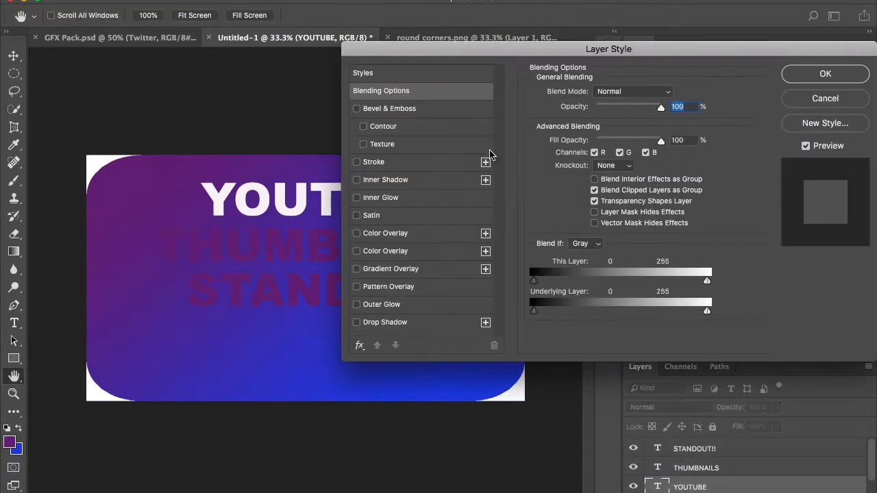
{"action": "left_click", "coordinate": [357, 162]}
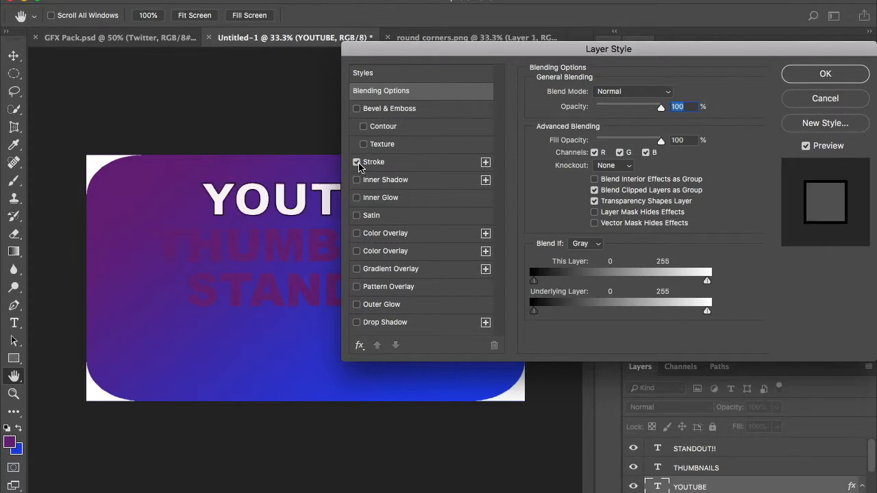
{"action": "left_click", "coordinate": [357, 322]}
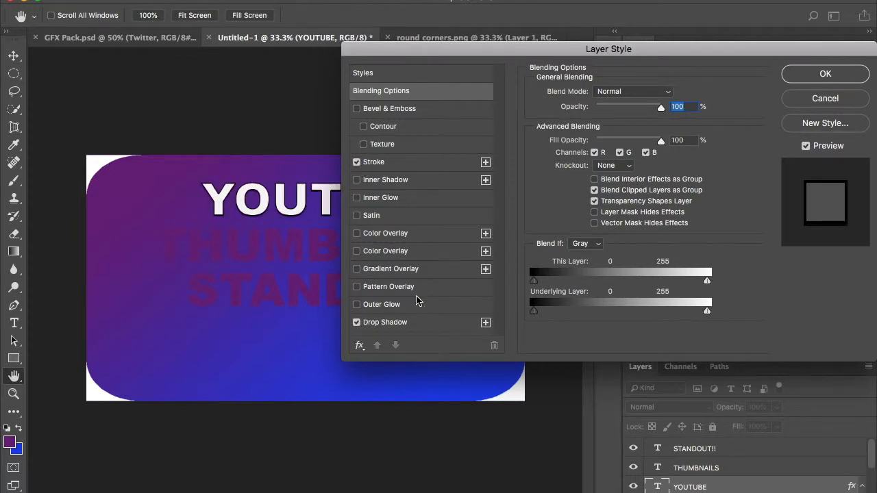
{"action": "left_click", "coordinate": [825, 75]}
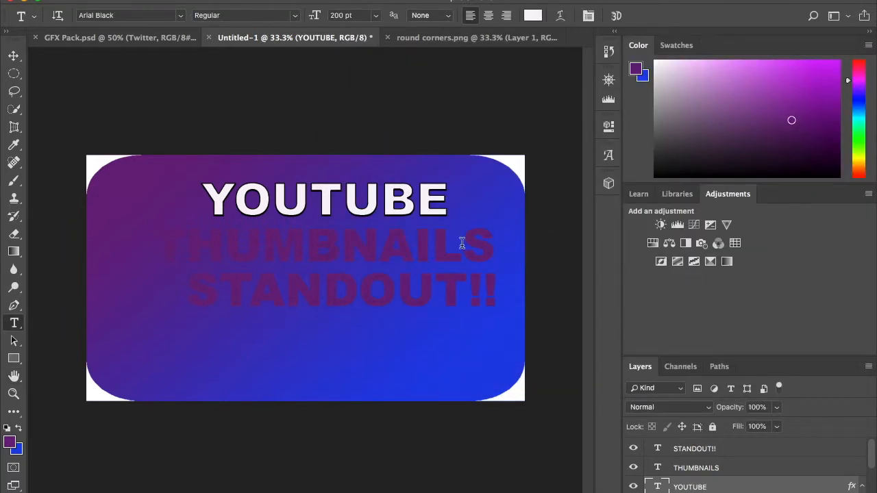
Change the color of the THUMBNAILS text to near-white.
{"action": "double_click", "coordinate": [283, 244]}
{"action": "left_click", "coordinate": [533, 15]}
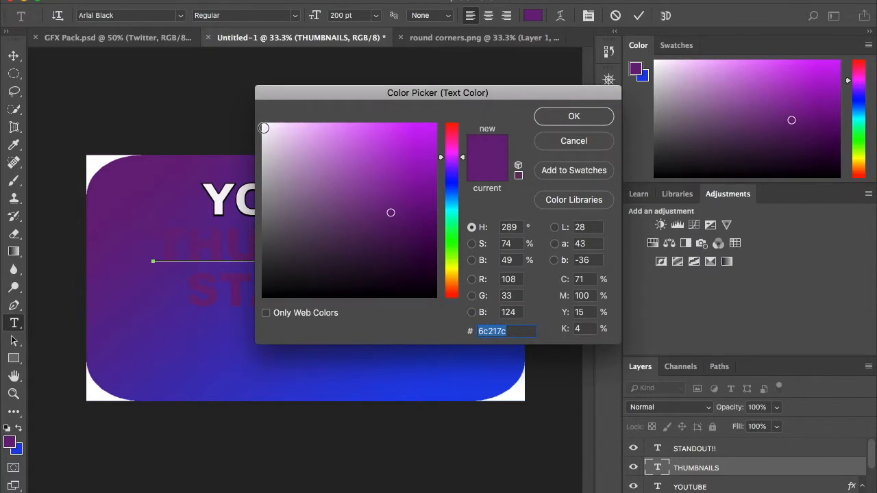
{"action": "left_click", "coordinate": [264, 127]}
{"action": "left_click", "coordinate": [587, 118]}
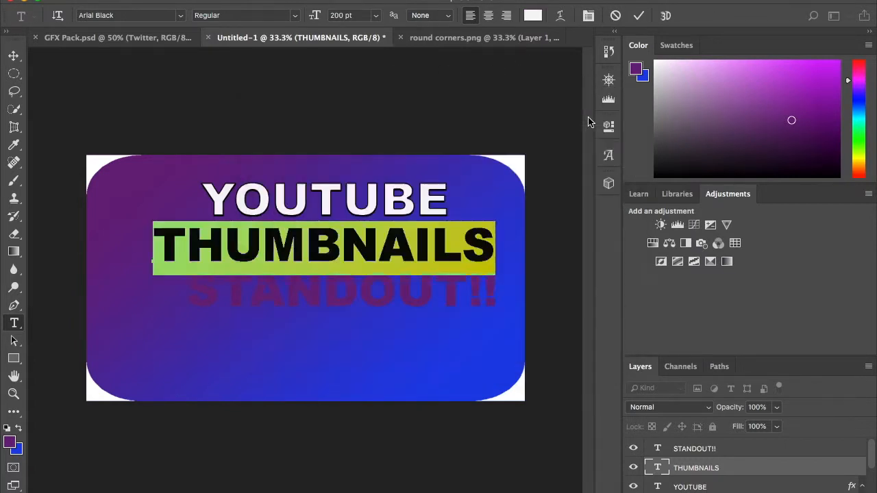
{"action": "left_click", "coordinate": [737, 470]}
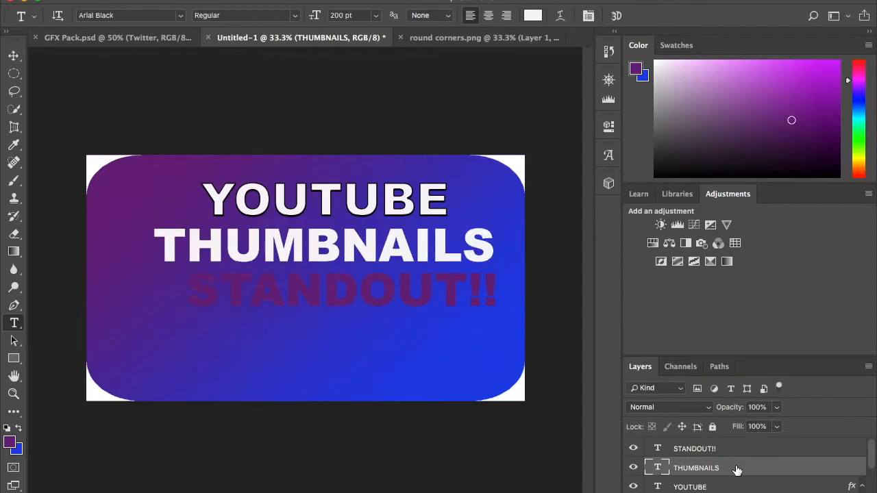
Add Stroke, Drop Shadow and Gradient Overlay effects to the THUMBNAILS layer and open the overlay's gradient for editing.
{"action": "right_click", "coordinate": [737, 470]}
{"action": "left_click", "coordinate": [700, 473]}
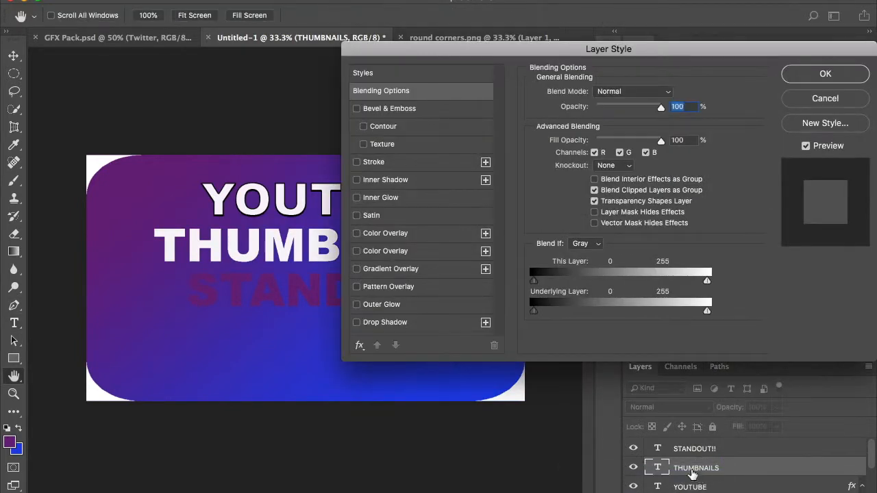
{"action": "left_click", "coordinate": [356, 163]}
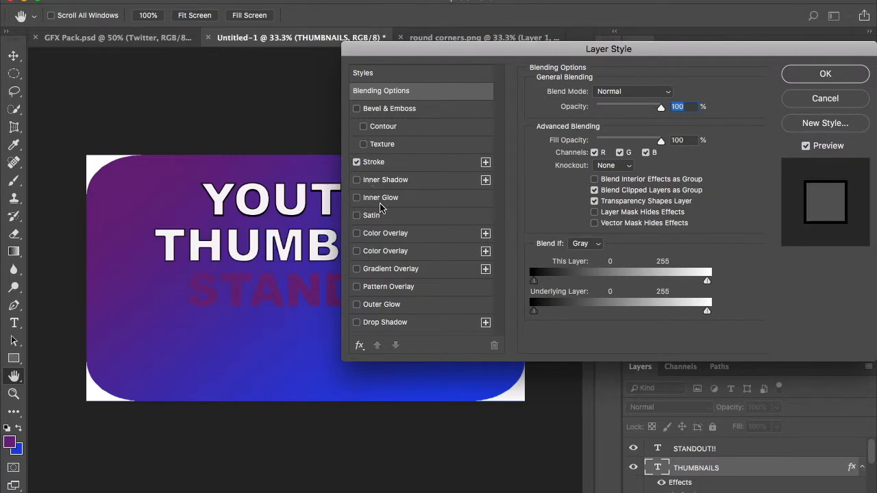
{"action": "left_click", "coordinate": [356, 323]}
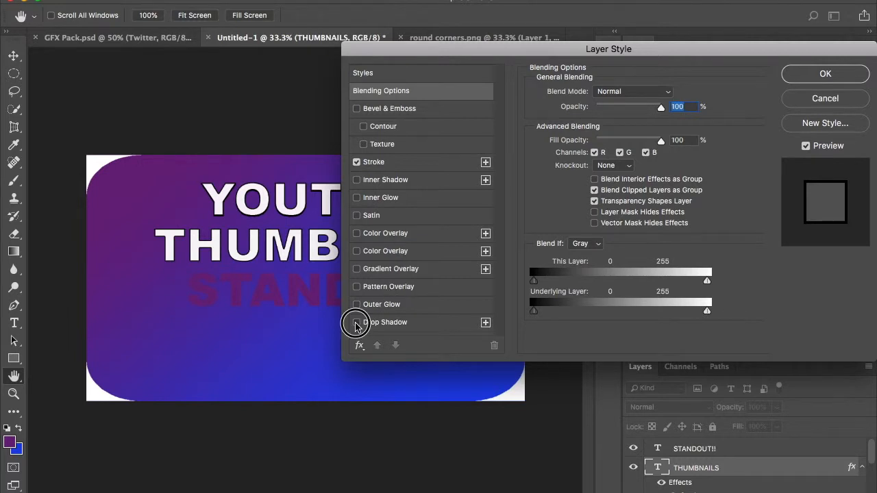
{"action": "left_click", "coordinate": [356, 270]}
{"action": "left_click", "coordinate": [421, 271]}
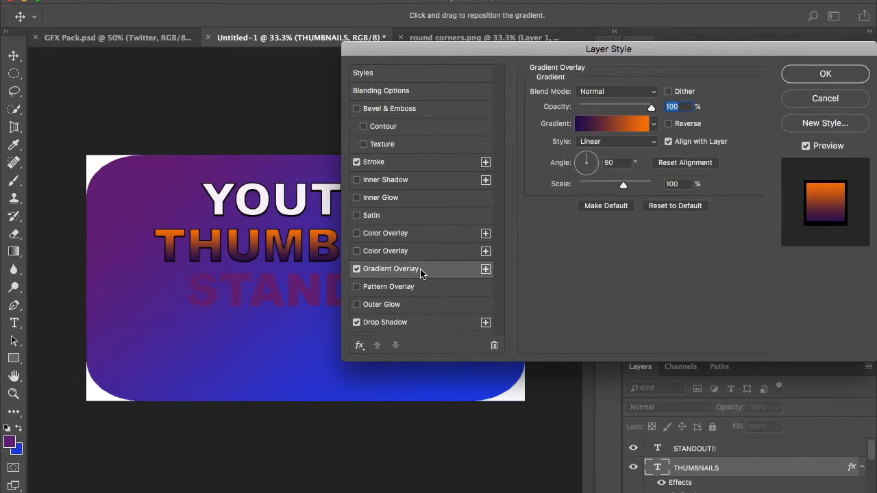
{"action": "left_click", "coordinate": [613, 127]}
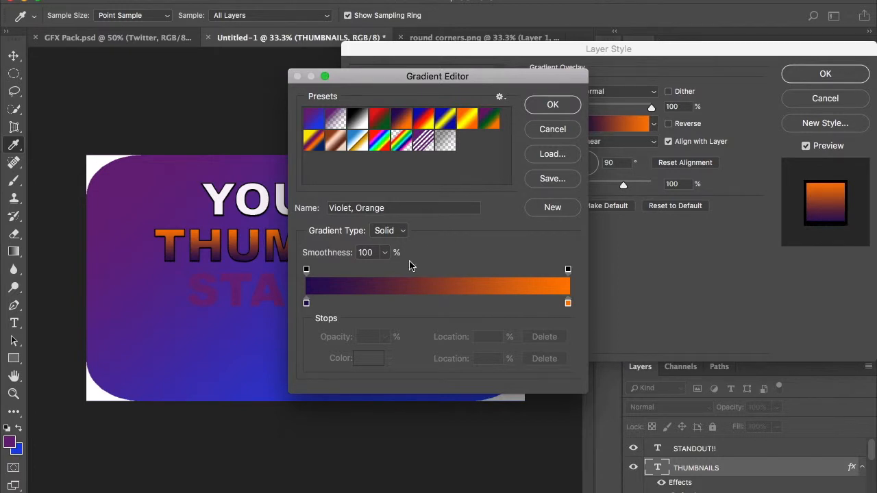
Try a custom overlay gradient with an extra color stop at 22%, recolored with orange sampled from the gradient.
{"action": "left_click_drag", "start_coordinate": [308, 302], "coordinate": [363, 302]}
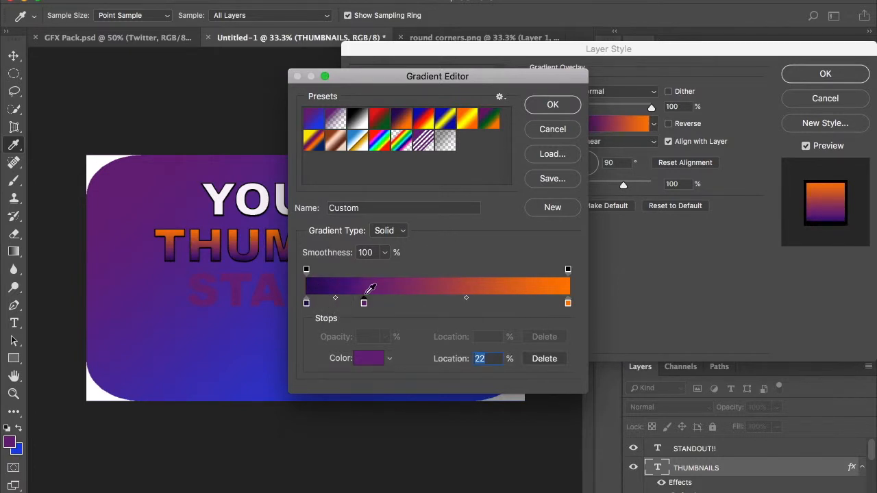
{"action": "left_click", "coordinate": [435, 279]}
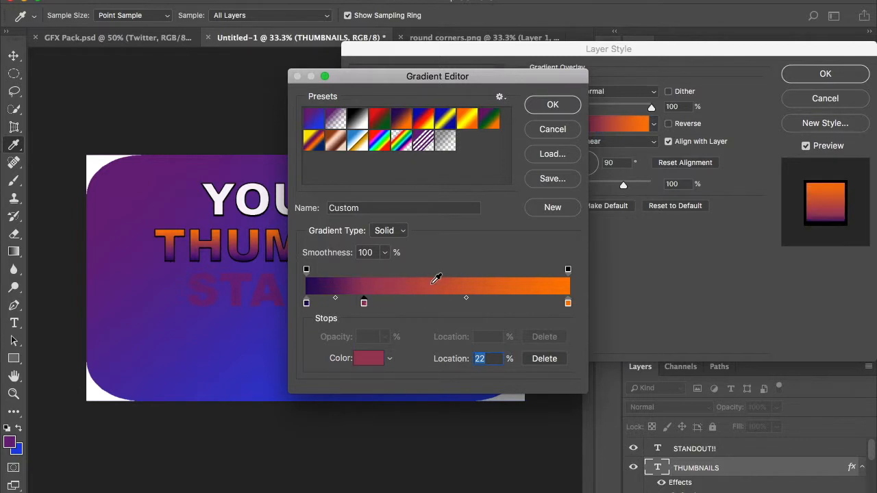
{"action": "left_click", "coordinate": [495, 282]}
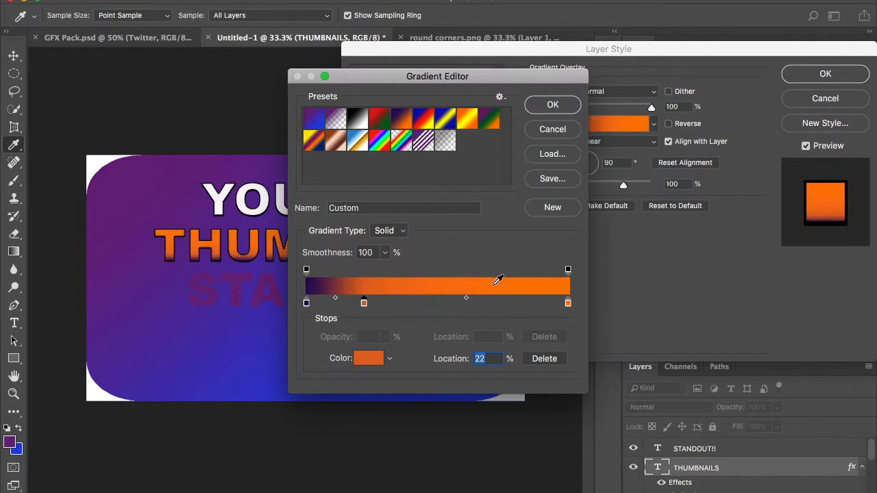
Try different gradient presets on the THUMBNAILS text, from Foreground to Background through Black, White and Red, Green to Copper.
{"action": "left_click", "coordinate": [317, 120]}
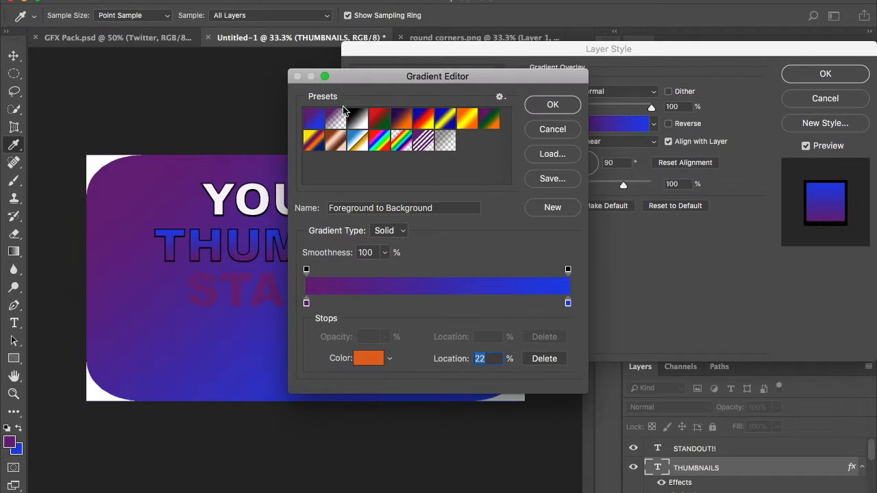
{"action": "left_click", "coordinate": [335, 122]}
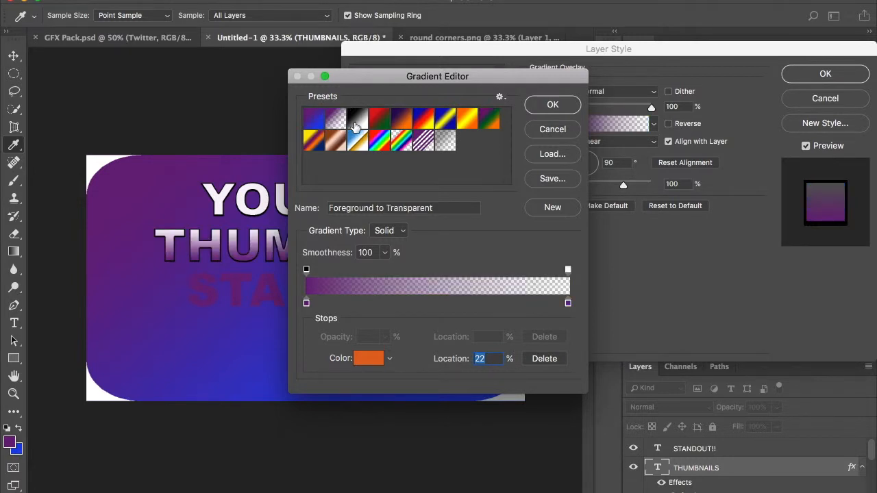
{"action": "left_click", "coordinate": [397, 80]}
{"action": "left_click_drag", "start_coordinate": [397, 80], "coordinate": [560, 46]}
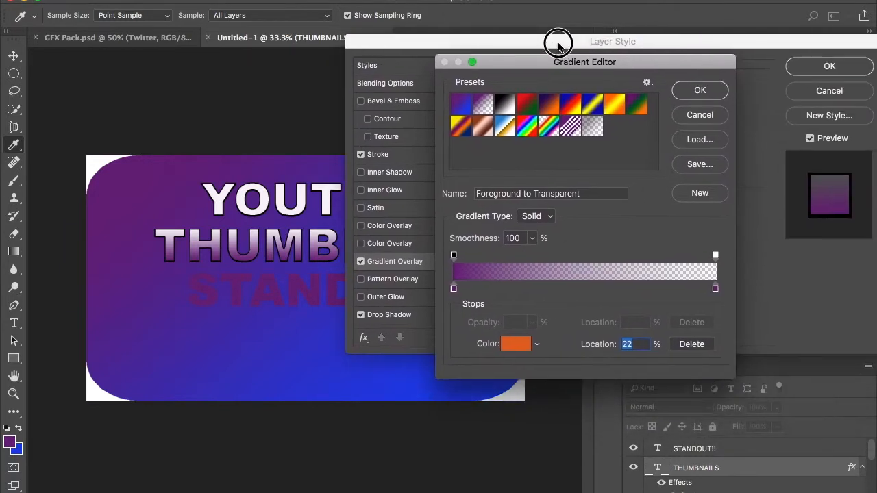
{"action": "left_click", "coordinate": [505, 104]}
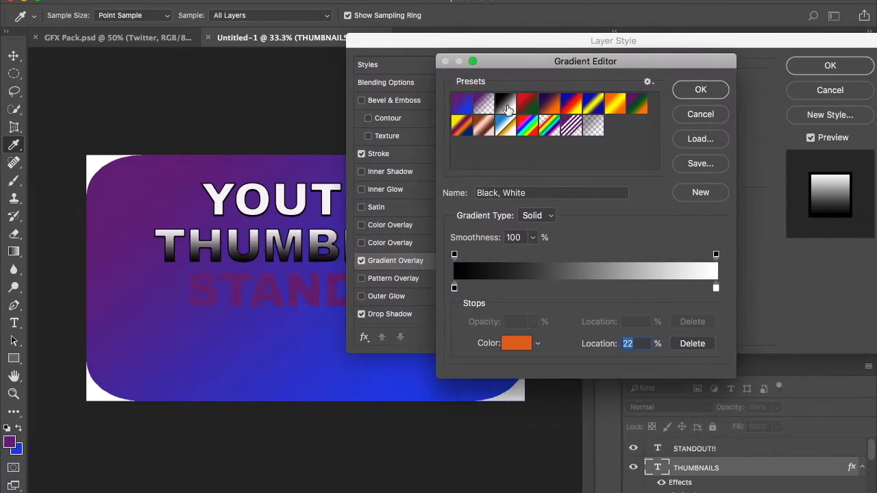
{"action": "left_click", "coordinate": [527, 106]}
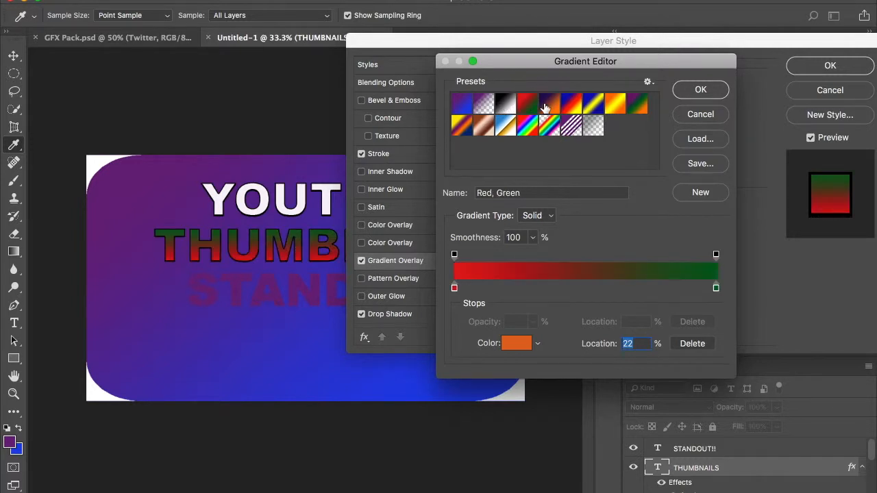
{"action": "left_click", "coordinate": [552, 107]}
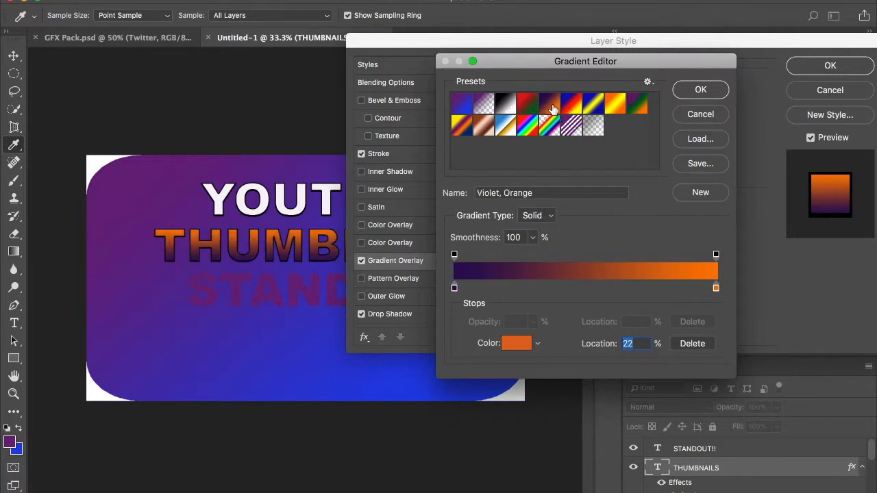
{"action": "left_click", "coordinate": [572, 108]}
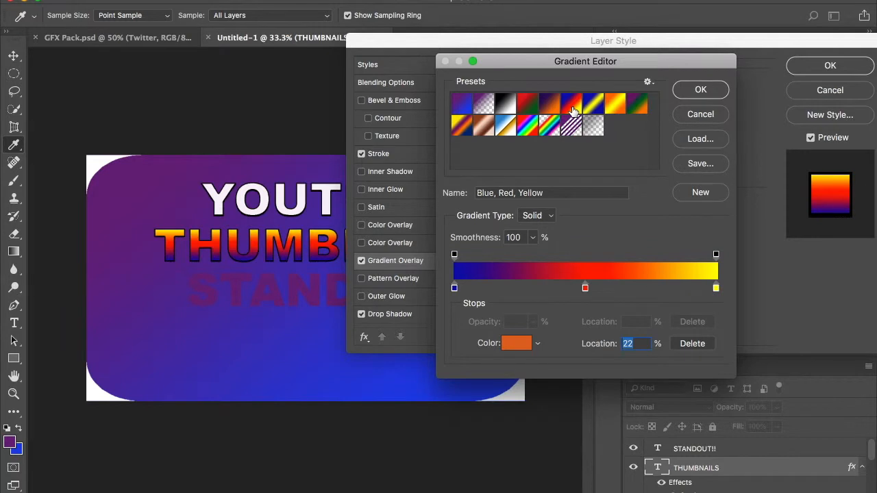
{"action": "left_click_drag", "start_coordinate": [548, 39], "coordinate": [509, 77]}
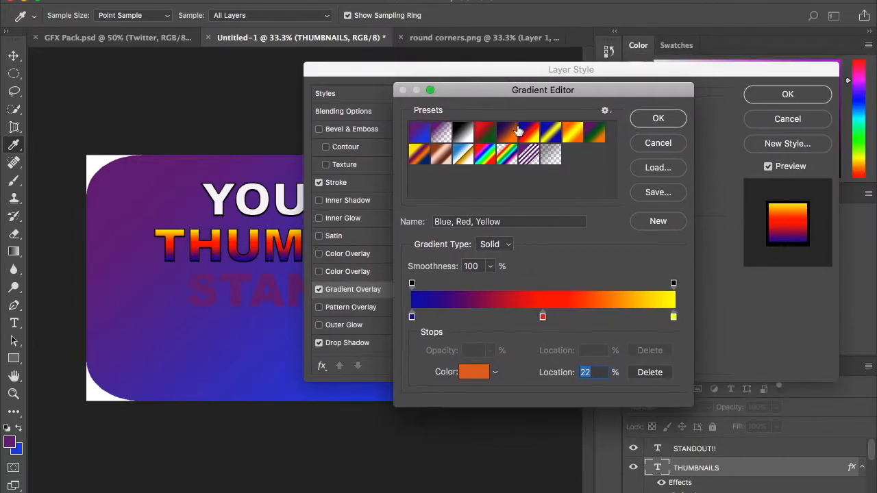
{"action": "left_click", "coordinate": [551, 137]}
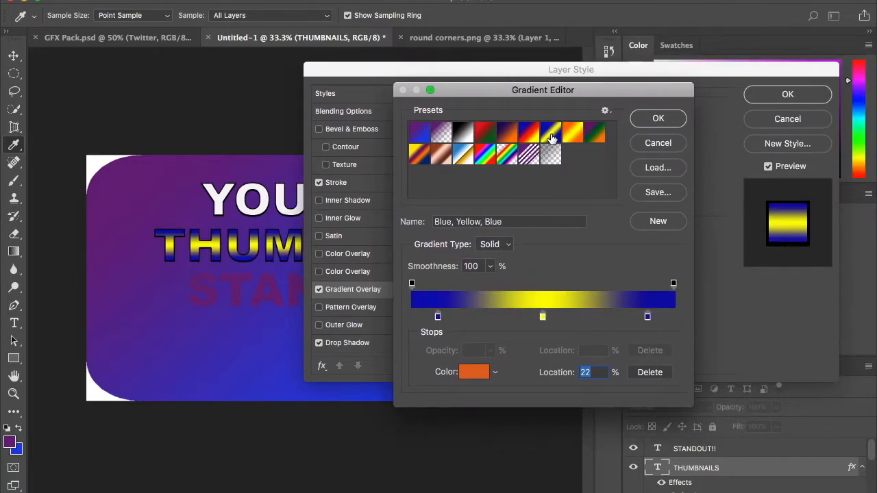
{"action": "left_click", "coordinate": [529, 137]}
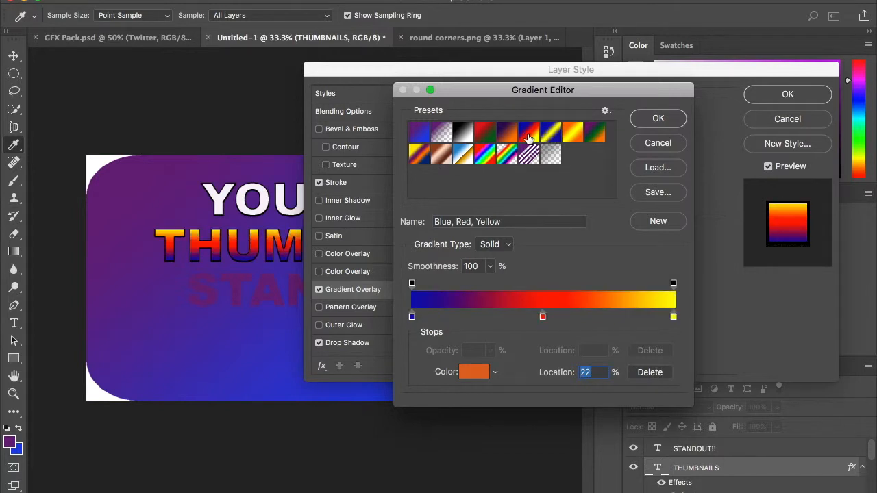
{"action": "left_click", "coordinate": [442, 160]}
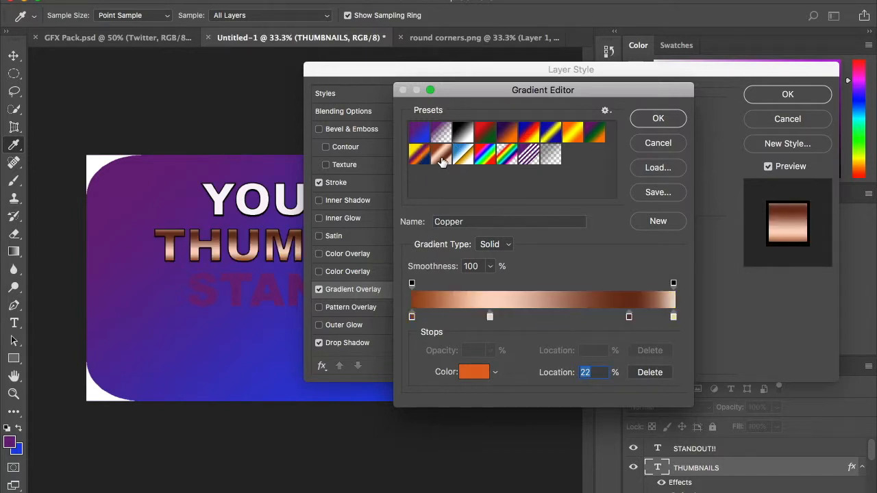
Apply the Blue, Red, Yellow preset as the THUMBNAILS gradient overlay and accept the layer style.
{"action": "left_click", "coordinate": [533, 136]}
{"action": "left_click", "coordinate": [643, 120]}
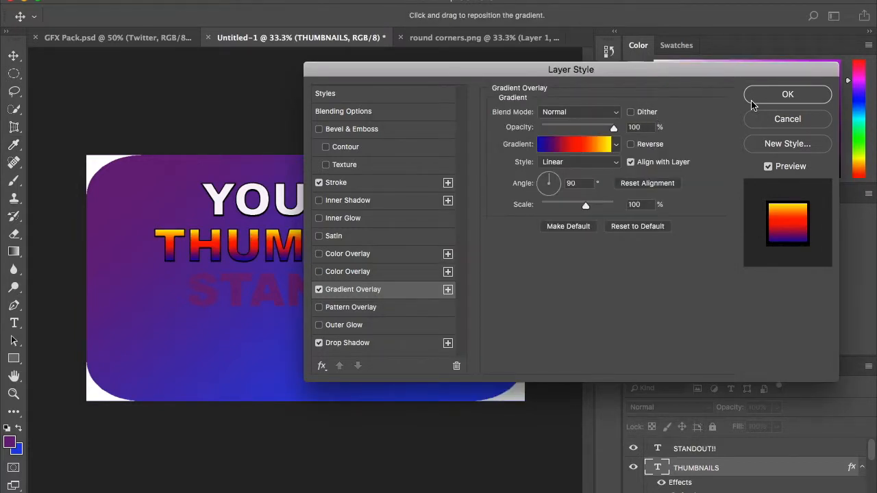
{"action": "left_click", "coordinate": [776, 100]}
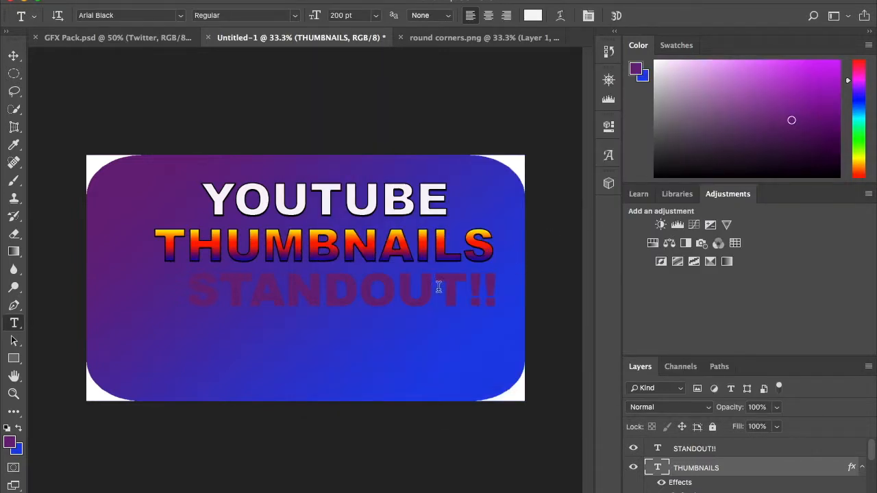
Change the color of the STANDOUT!! text to near-white (#f8f1f9).
{"action": "left_click", "coordinate": [328, 294]}
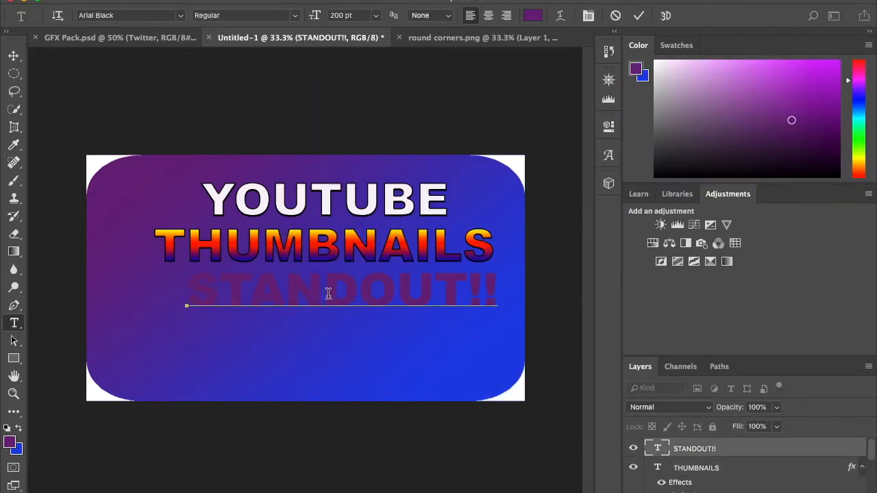
{"action": "triple_click", "coordinate": [328, 293]}
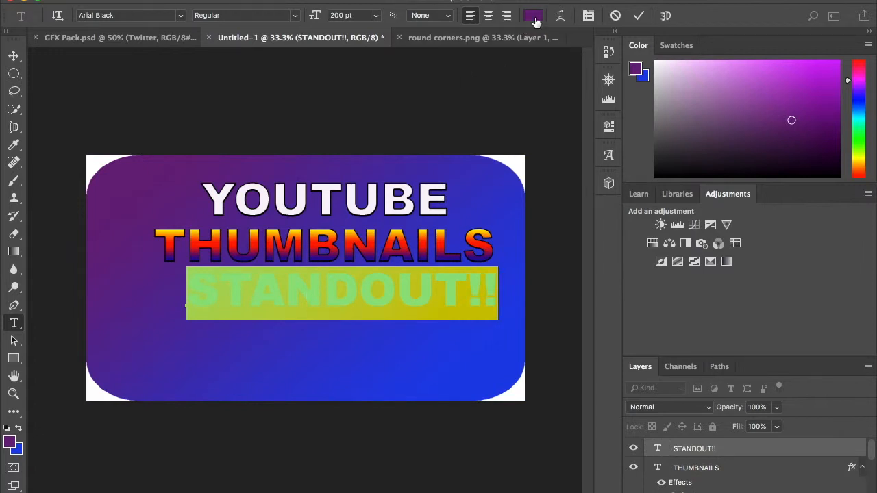
{"action": "left_click", "coordinate": [535, 20]}
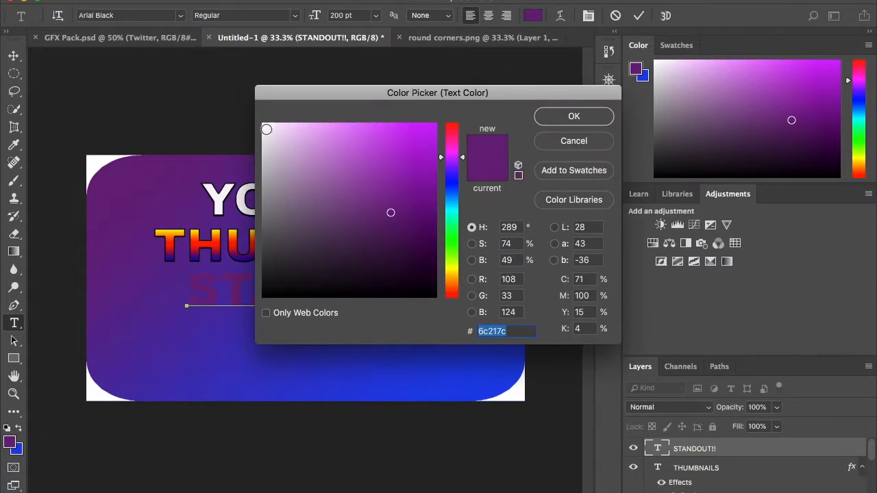
{"action": "left_click", "coordinate": [267, 128]}
{"action": "left_click", "coordinate": [568, 117]}
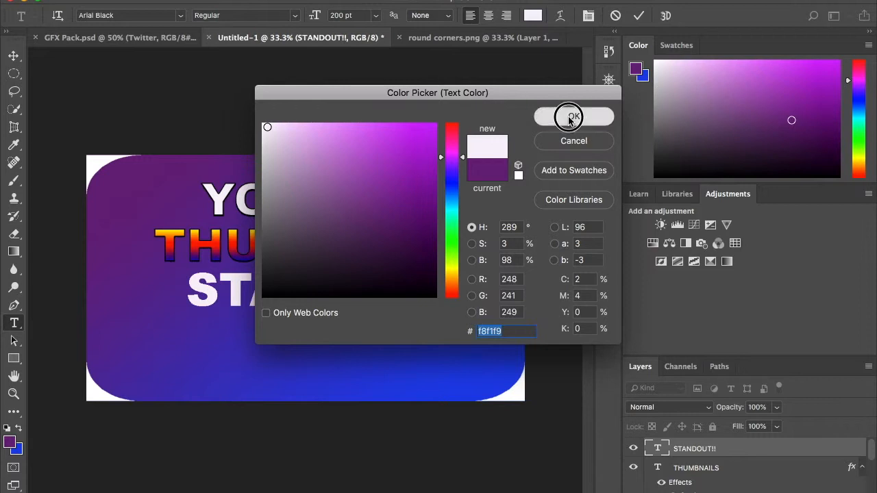
{"action": "left_click", "coordinate": [769, 451]}
Add a 4 px black inside stroke and a drop shadow to the STANDOUT!! text layer.
{"action": "right_click", "coordinate": [769, 451]}
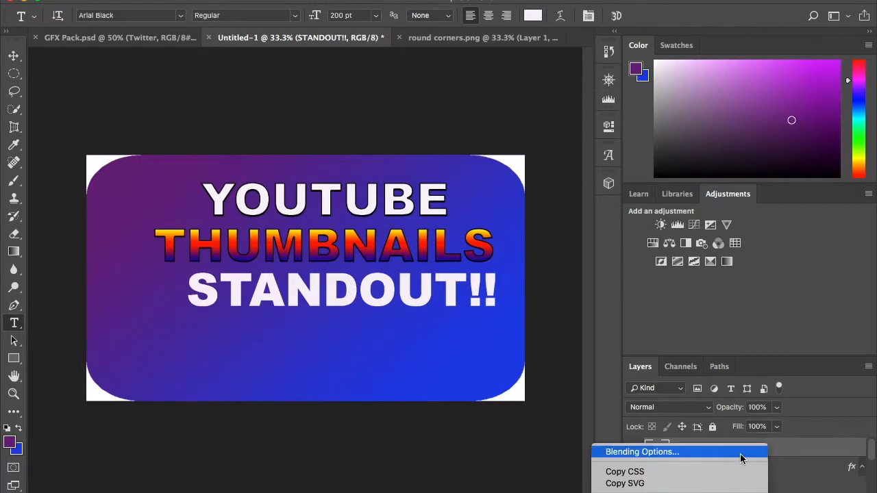
{"action": "left_click", "coordinate": [739, 453]}
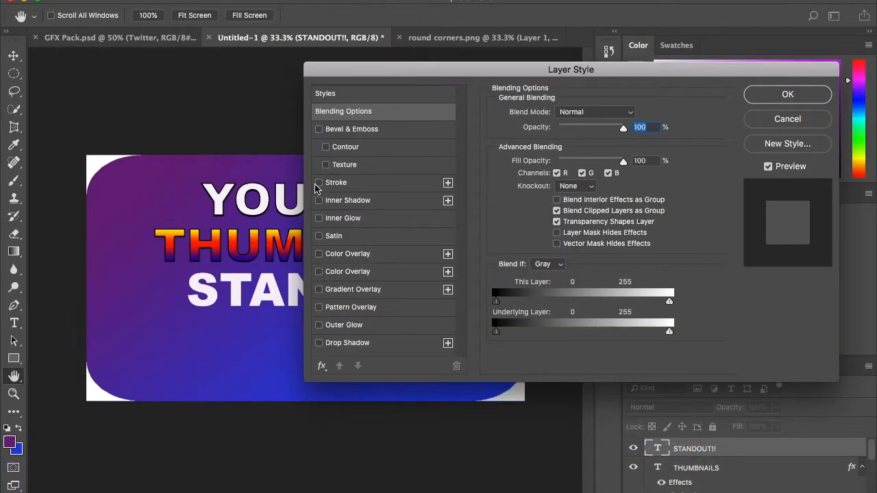
{"action": "left_click", "coordinate": [319, 183]}
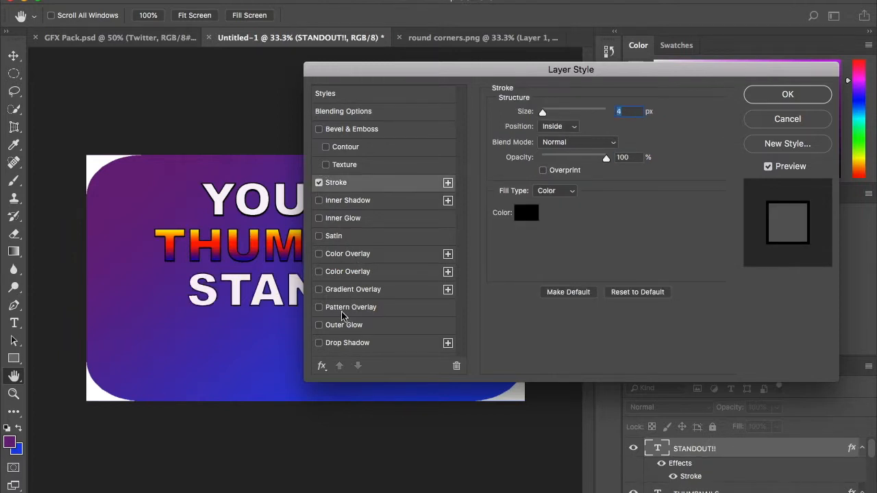
{"action": "left_click", "coordinate": [319, 344]}
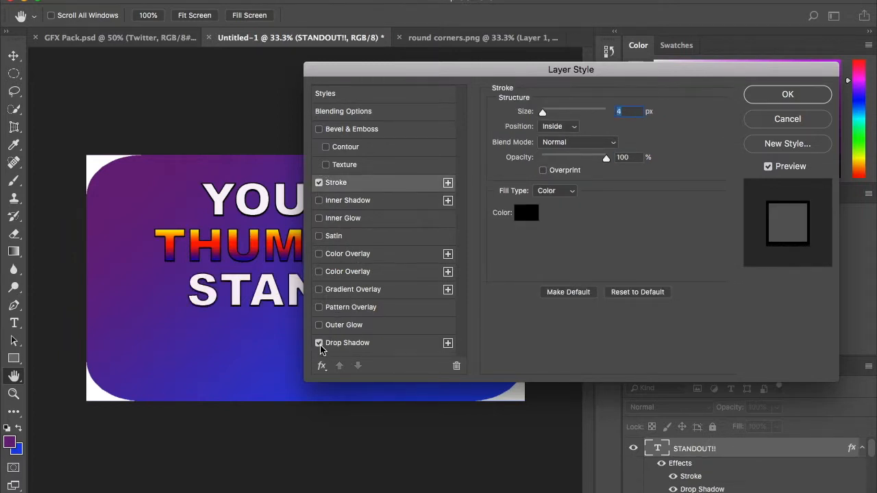
{"action": "left_click", "coordinate": [770, 101]}
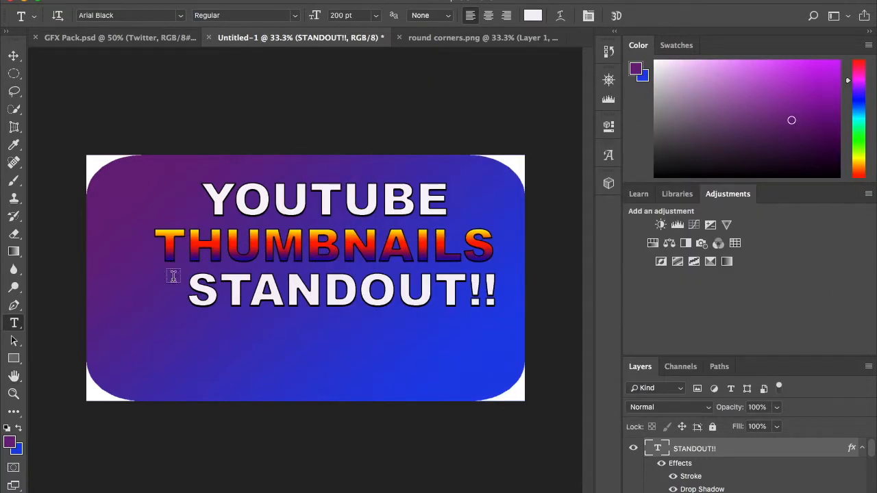
Shift the STANDOUT!! and THUMBNAILS texts slightly left and down, keeping THUMBNAILS just above STANDOUT!!
{"action": "left_click", "coordinate": [14, 55]}
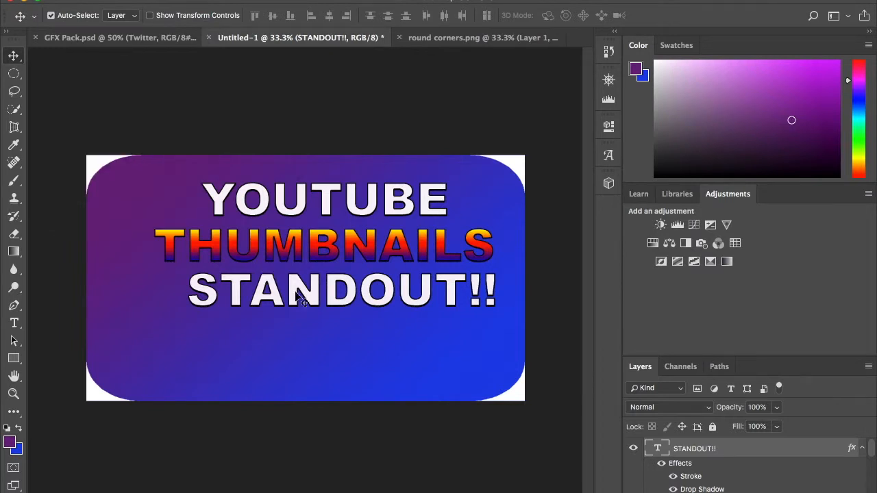
{"action": "left_click_drag", "start_coordinate": [306, 298], "coordinate": [288, 304]}
{"action": "left_click_drag", "start_coordinate": [296, 250], "coordinate": [276, 260]}
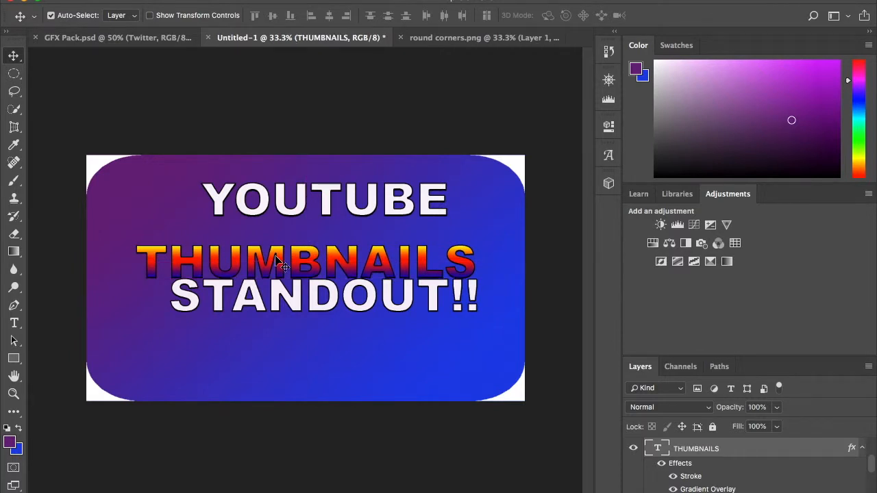
{"action": "key", "text": "shift+Up"}
{"action": "key", "text": "shift+Up"}
{"action": "key", "text": "shift+Up"}
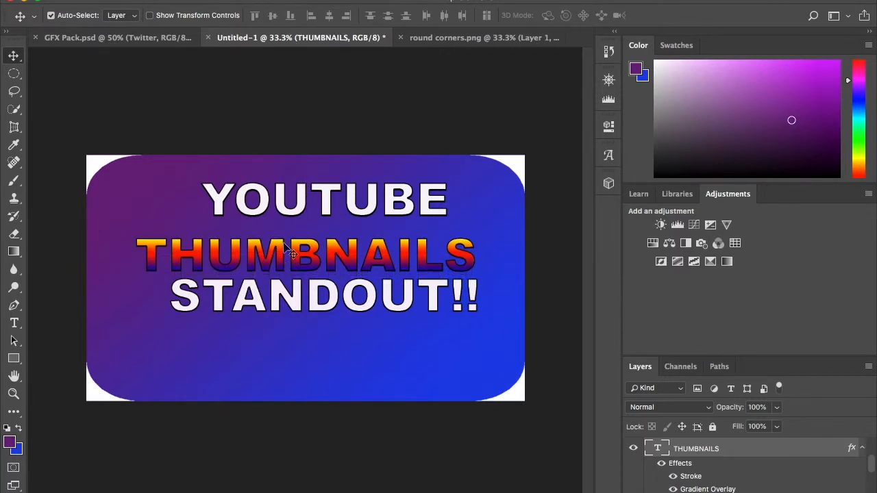
Nudge the YOUTUBE text left and down so it sits centered just above THUMBNAILS.
{"action": "left_click", "coordinate": [301, 209]}
{"action": "key", "text": "shift+Down"}
{"action": "key", "text": "shift+Left"}
{"action": "key", "text": "shift+Left"}
{"action": "key", "text": "shift+Left"}
{"action": "key", "text": "shift+Left"}
{"action": "key", "text": "shift+Left"}
{"action": "key", "text": "shift+Left"}
{"action": "key", "text": "shift+Down"}
{"action": "key", "text": "shift+Down"}
{"action": "key", "text": "shift+Down"}
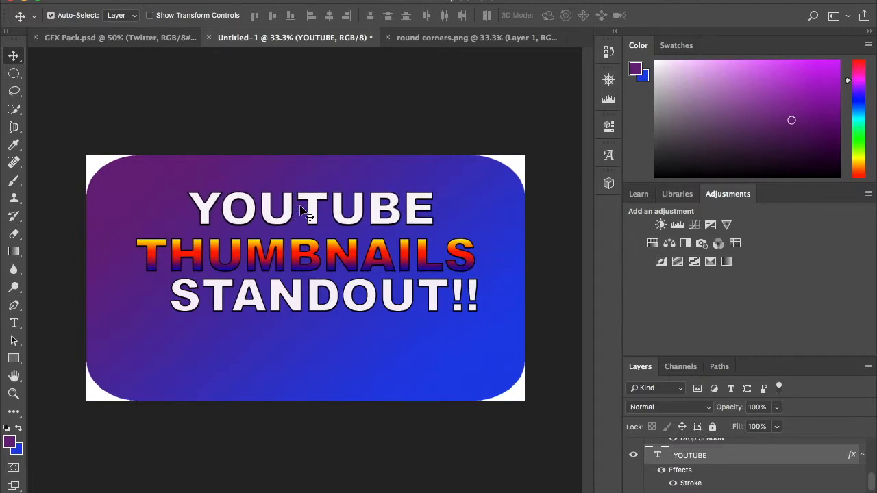
Nudge the STANDOUT!! text left and slightly down to line it up beneath THUMBNAILS.
{"action": "left_click", "coordinate": [295, 294]}
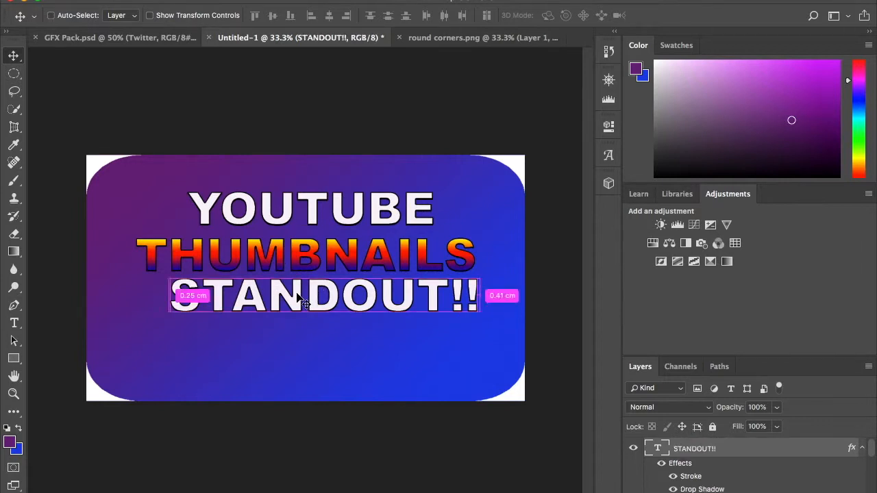
{"action": "key", "text": "shift+Left"}
{"action": "key", "text": "shift+Left"}
{"action": "key", "text": "shift+Left"}
{"action": "key", "text": "shift+Left"}
{"action": "key", "text": "shift+Left"}
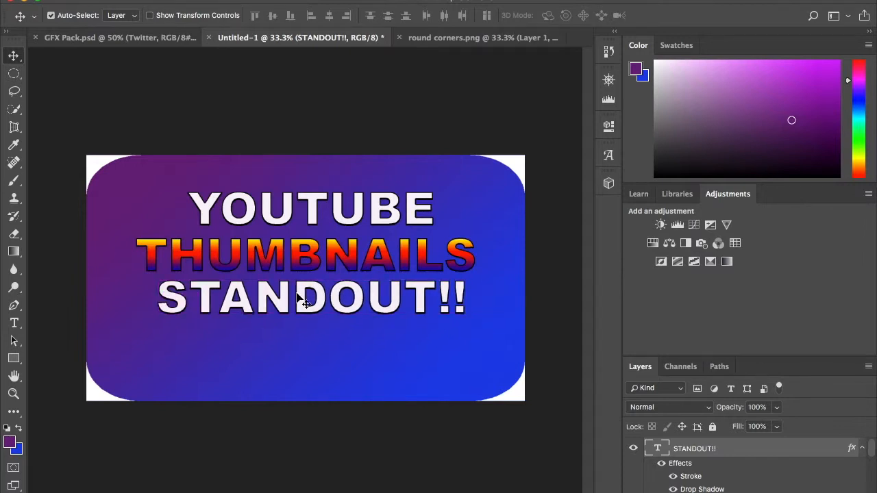
{"action": "left_click", "coordinate": [301, 335]}
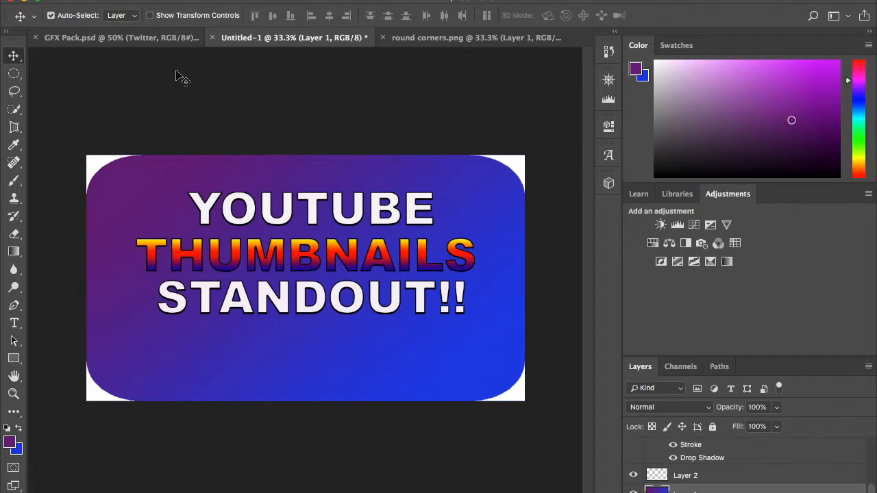
Copy the Youtube layer from the Coloured logos group of GFX Pack.psd and paste it into the Untitled-1 thumbnail.
{"action": "left_click", "coordinate": [145, 38]}
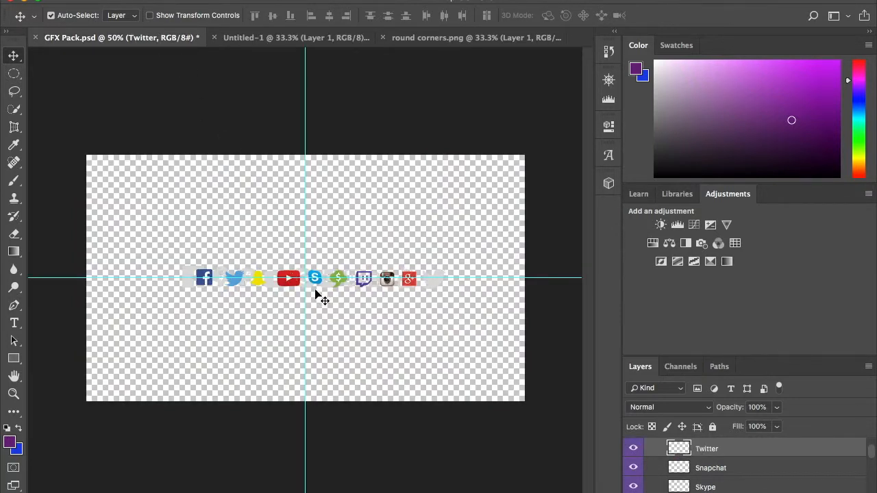
{"action": "scroll", "coordinate": [720, 449], "scroll_direction": "up", "scroll_amount": 4}
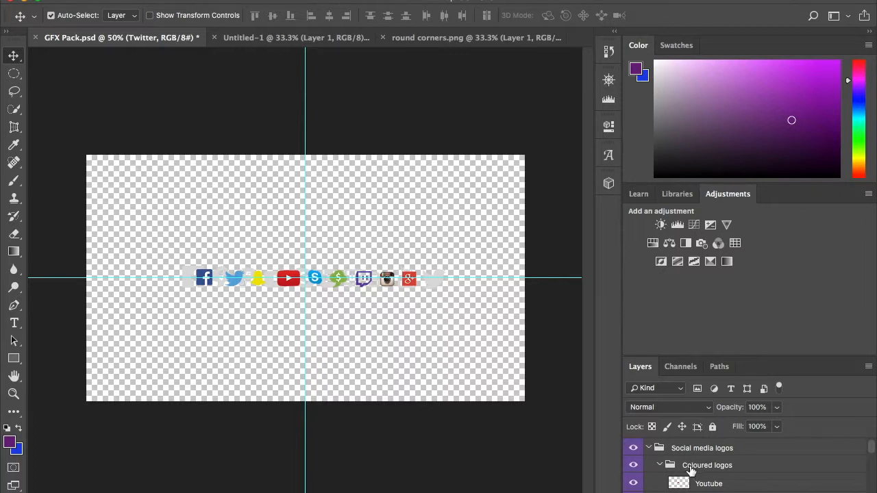
{"action": "left_click", "coordinate": [729, 484]}
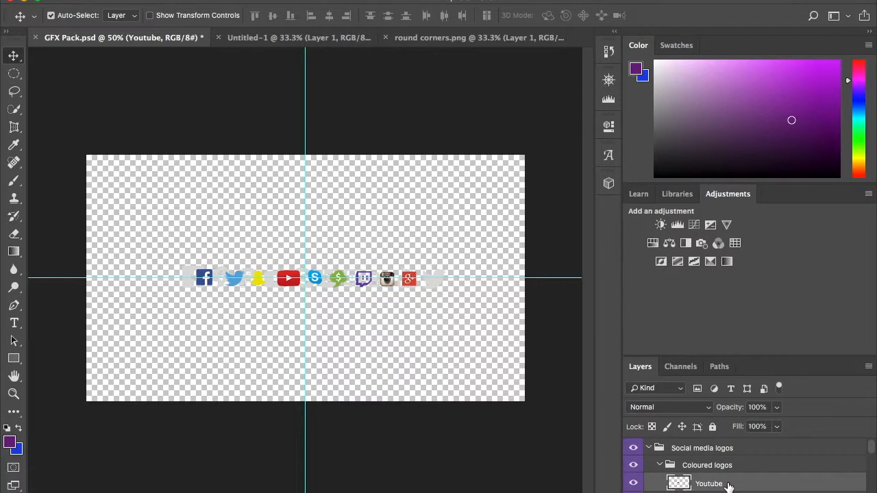
{"action": "key", "text": "super+c"}
{"action": "left_click", "coordinate": [308, 43]}
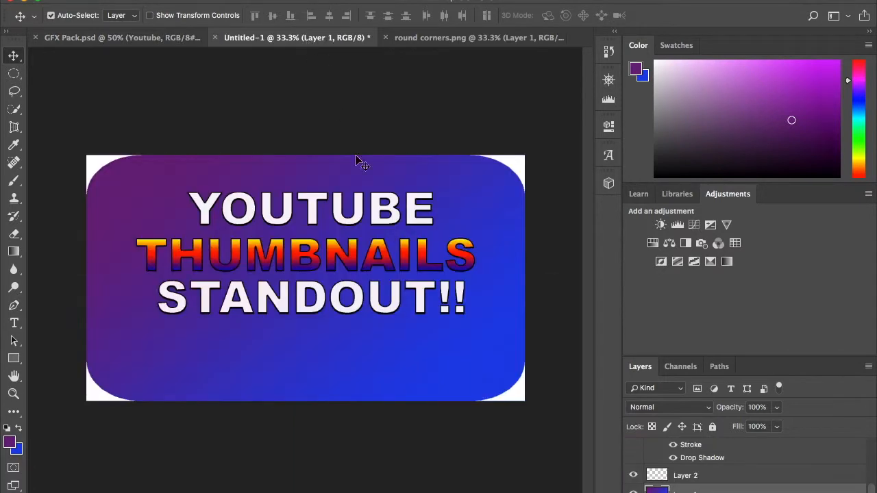
{"action": "key", "text": "super+v"}
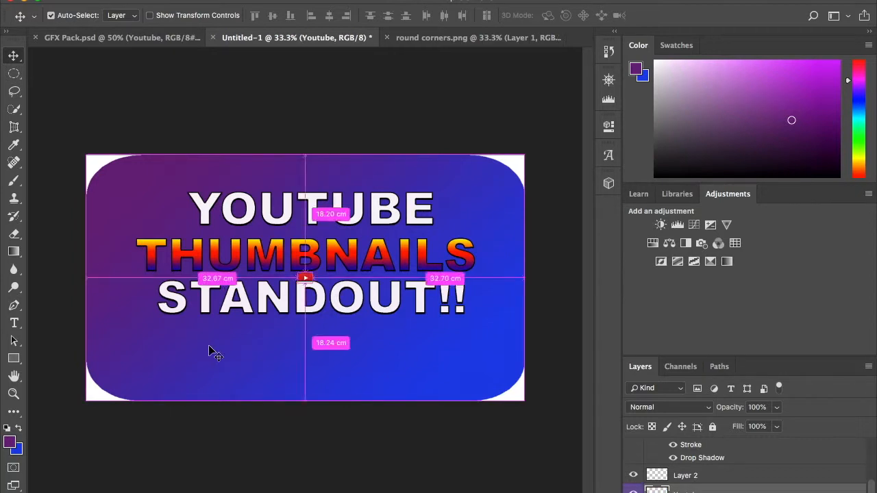
Enlarge the YouTube logo to about 225% and place it below the left part of the STANDOUT!! text.
{"action": "key", "text": "super+t"}
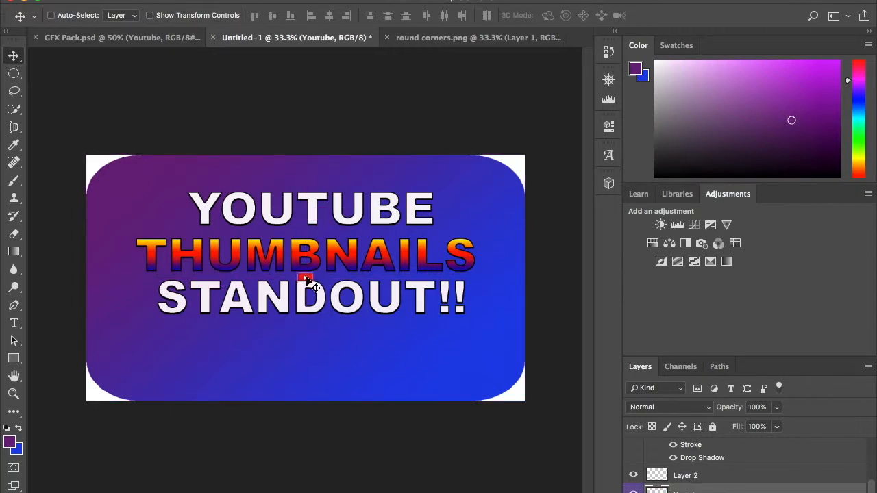
{"action": "key", "text": "super+t"}
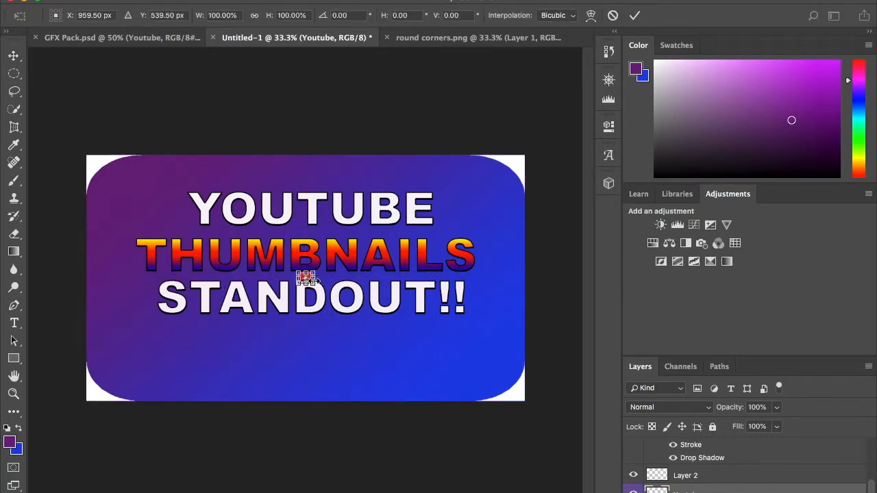
{"action": "left_click_drag", "start_coordinate": [316, 285], "coordinate": [211, 354]}
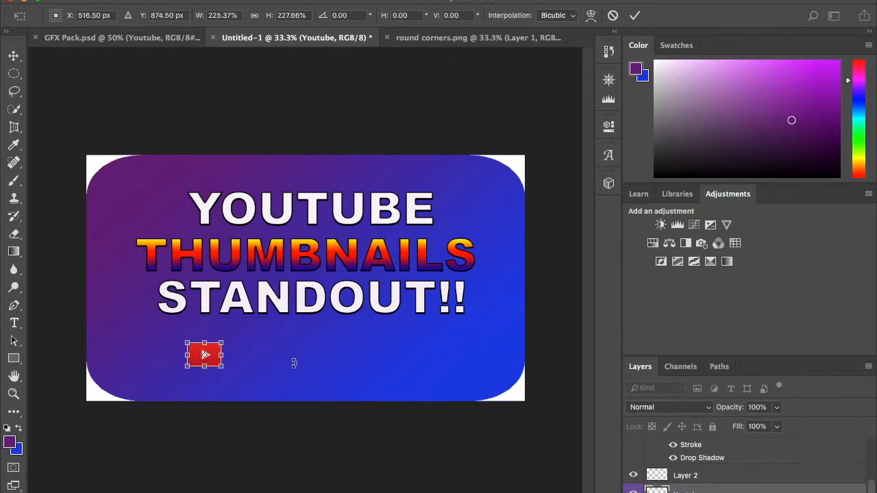
{"action": "key", "text": "Return"}
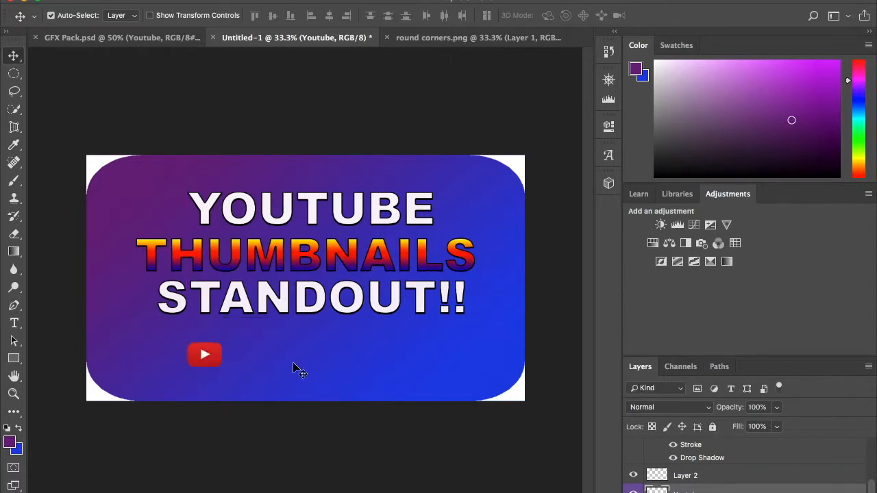
Copy the Facebook logo layer from GFX Pack.psd and paste it into the Untitled-1 thumbnail.
{"action": "left_click", "coordinate": [134, 38]}
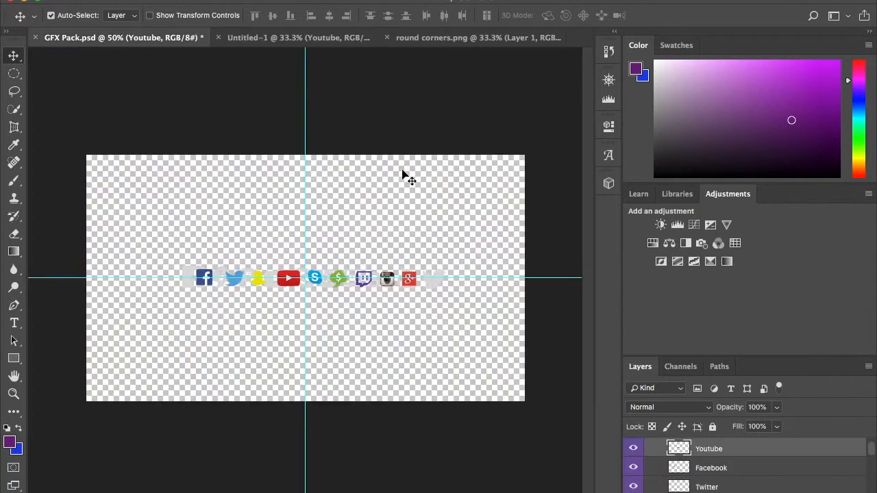
{"action": "left_click", "coordinate": [713, 472]}
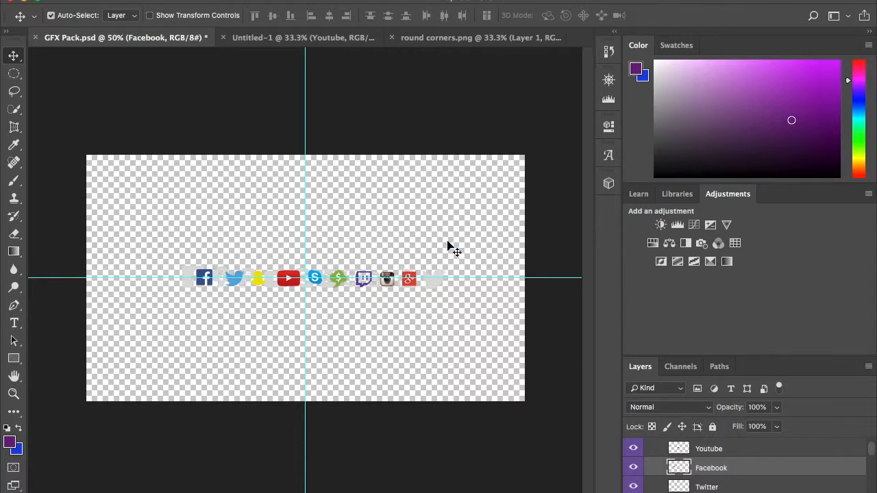
{"action": "left_click", "coordinate": [299, 38]}
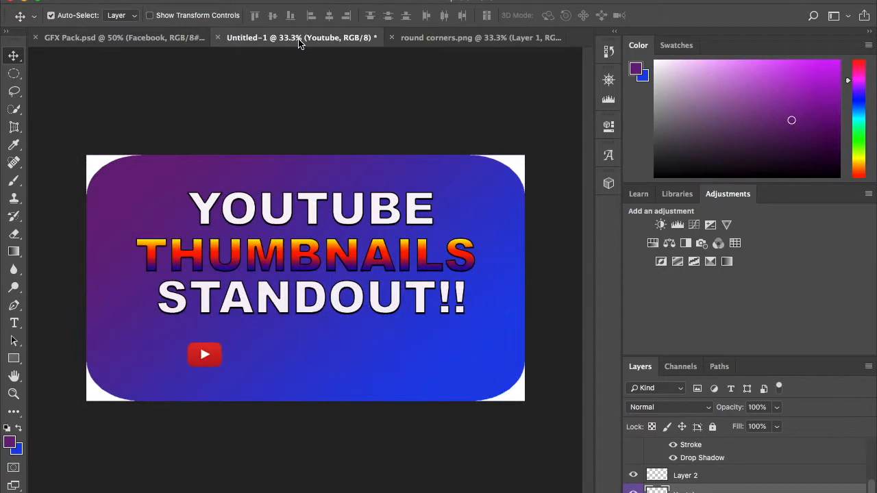
{"action": "left_click", "coordinate": [275, 361]}
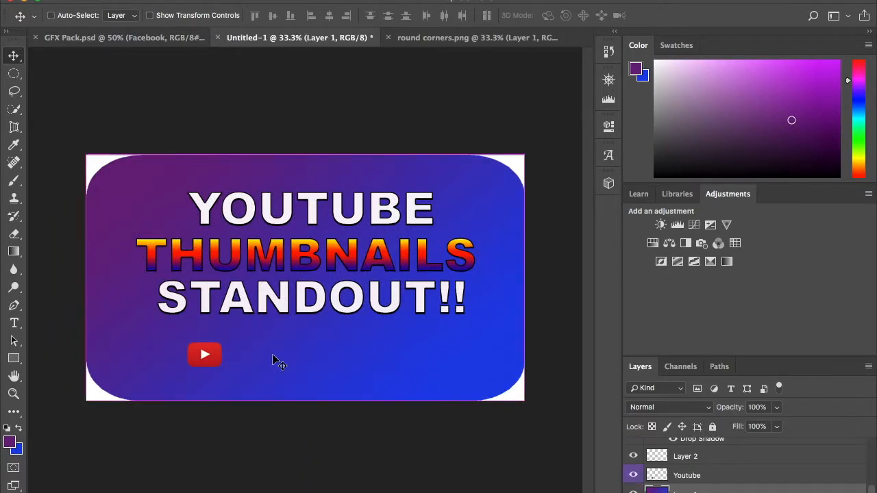
{"action": "left_click", "coordinate": [274, 361]}
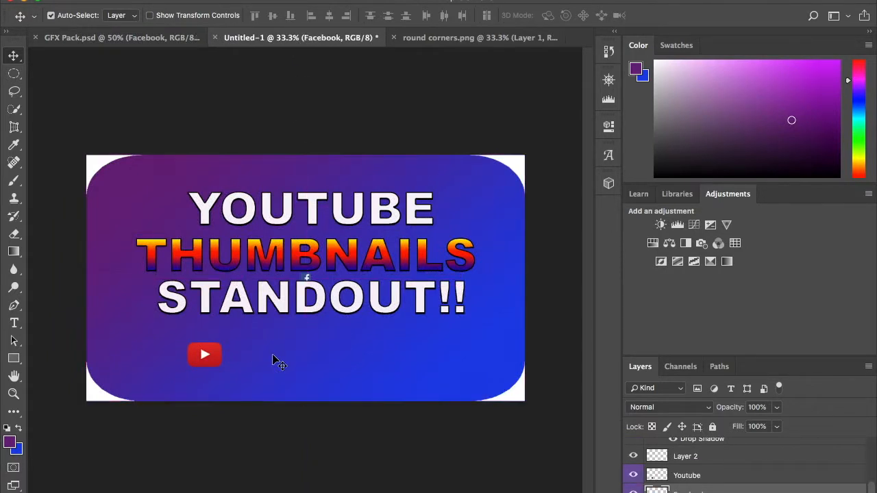
Scale the Facebook logo to about 357% width and 228% height and place it right of the YouTube logo, matching its height.
{"action": "key", "text": "ctrl+t"}
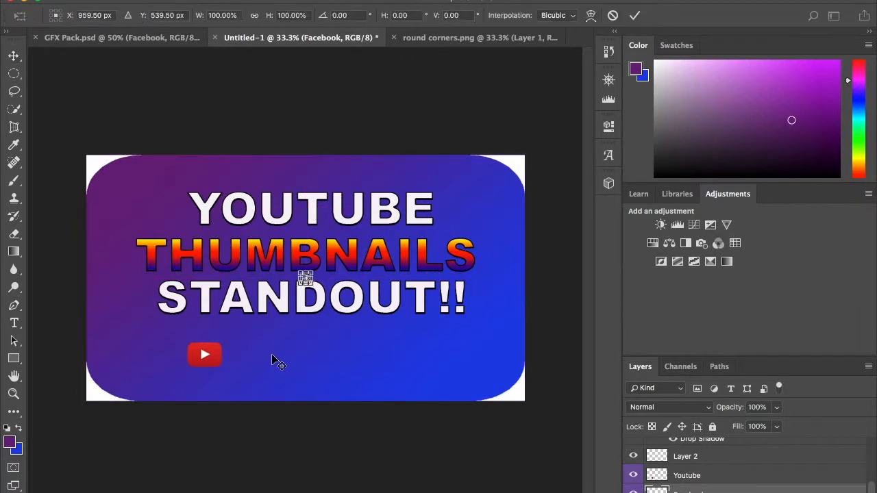
{"action": "left_click_drag", "start_coordinate": [308, 282], "coordinate": [271, 345]}
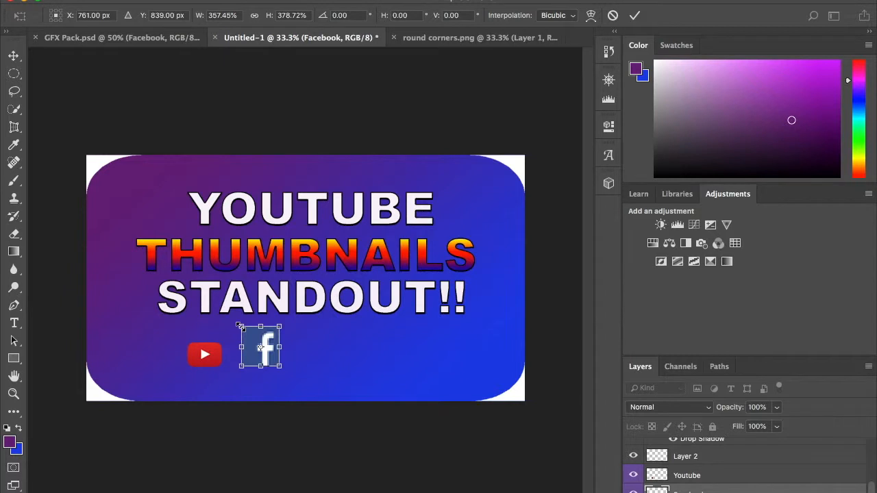
{"action": "mouse_move", "coordinate": [241, 326]}
{"action": "left_mouse_down"}
{"action": "mouse_move", "coordinate": [247, 333]}
{"action": "mouse_move", "coordinate": [236, 346]}
{"action": "mouse_move", "coordinate": [252, 338]}
{"action": "left_mouse_up"}
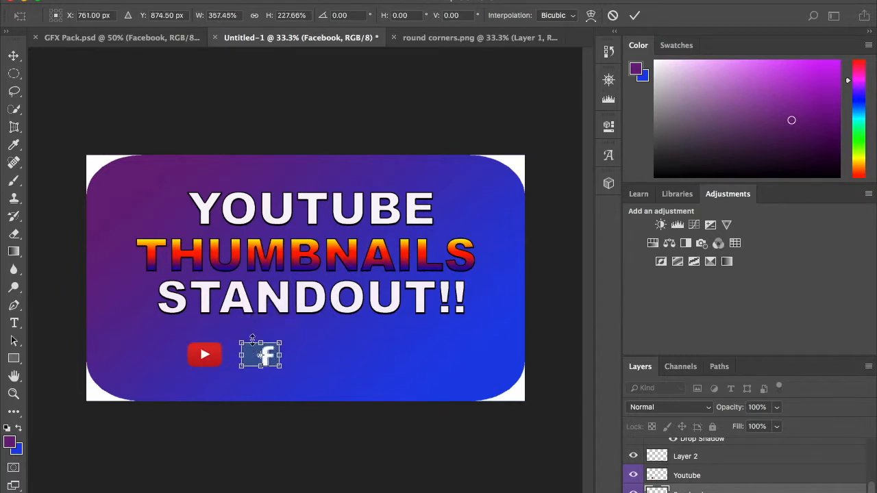
{"action": "key", "text": "Return"}
{"action": "left_click_drag", "start_coordinate": [281, 364], "coordinate": [263, 365]}
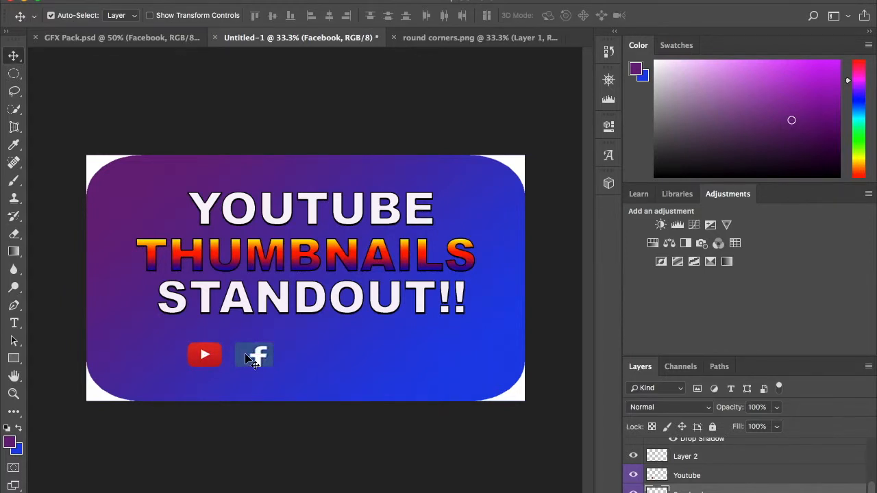
Narrow the Facebook logo from its left side to about 72% of its width and deselect it.
{"action": "key", "text": "super+t"}
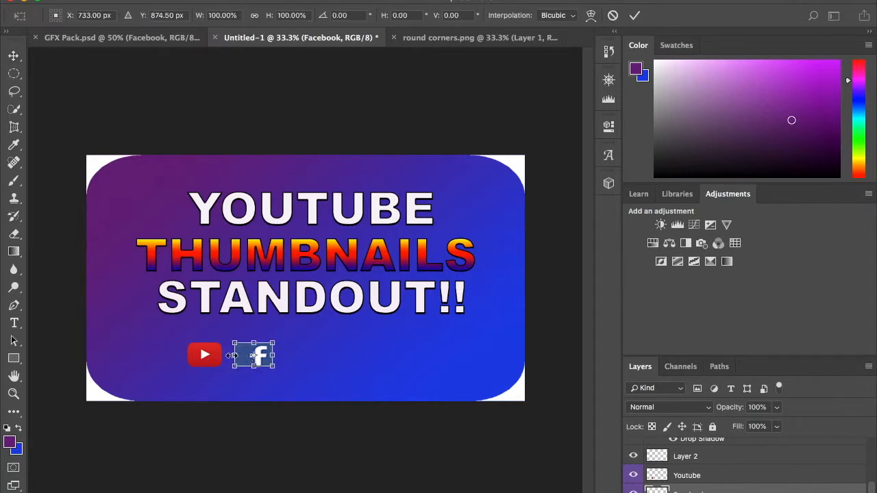
{"action": "left_click_drag", "start_coordinate": [234, 355], "coordinate": [242, 355]}
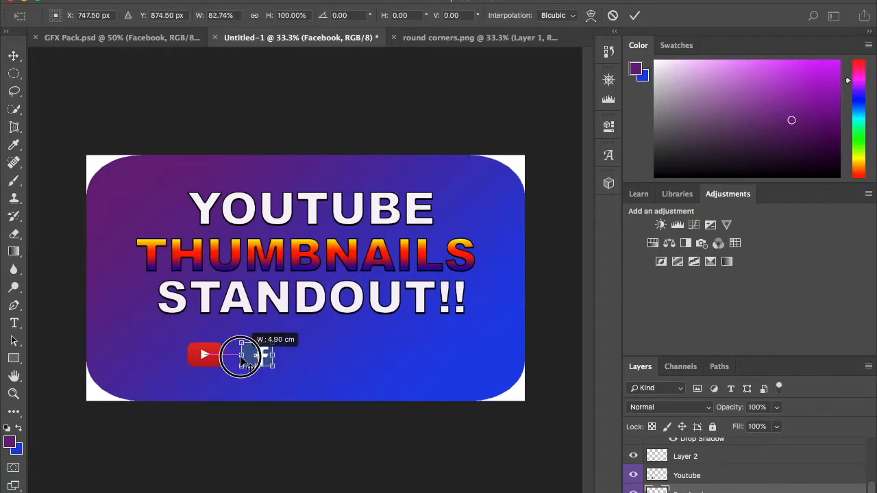
{"action": "left_click_drag", "start_coordinate": [244, 361], "coordinate": [245, 358]}
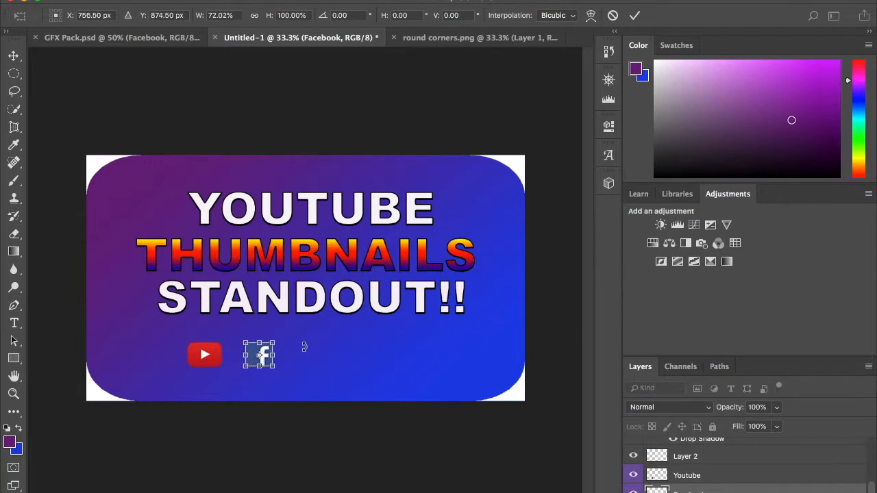
{"action": "key", "text": "Return"}
{"action": "left_click_drag", "start_coordinate": [266, 359], "coordinate": [264, 360]}
{"action": "left_click", "coordinate": [296, 361]}
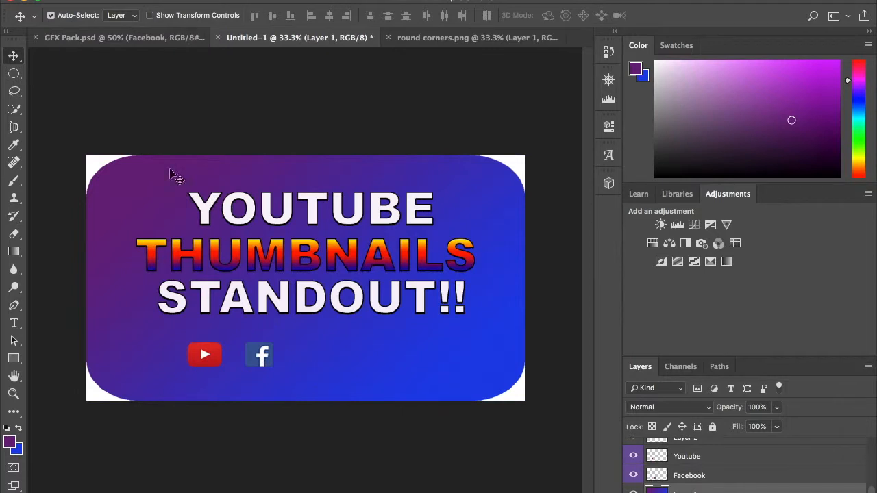
Copy the Twitter logo layer from GFX Pack.psd and paste it into the Untitled-1 thumbnail.
{"action": "left_click", "coordinate": [126, 41]}
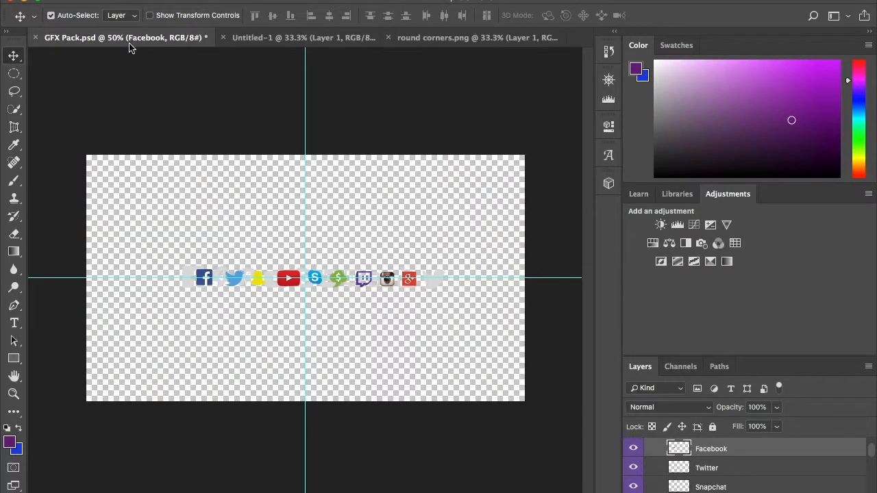
{"action": "left_click", "coordinate": [724, 470]}
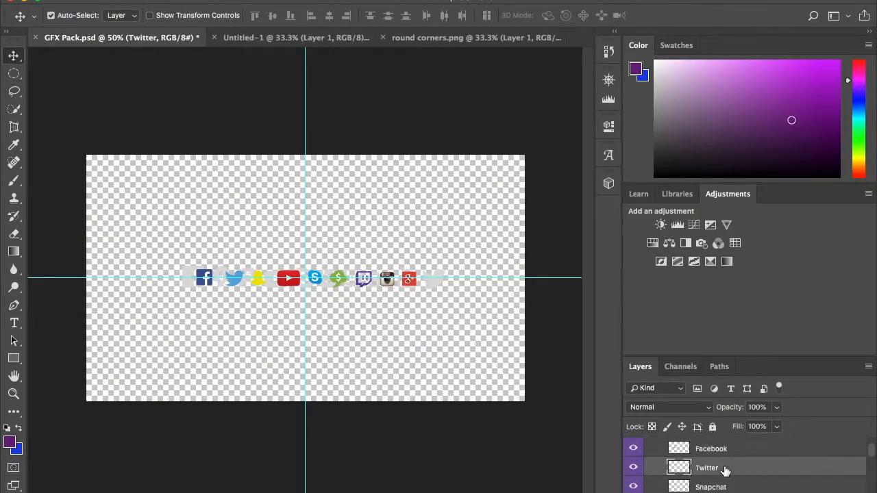
{"action": "key", "text": "super+c"}
{"action": "left_click", "coordinate": [304, 40]}
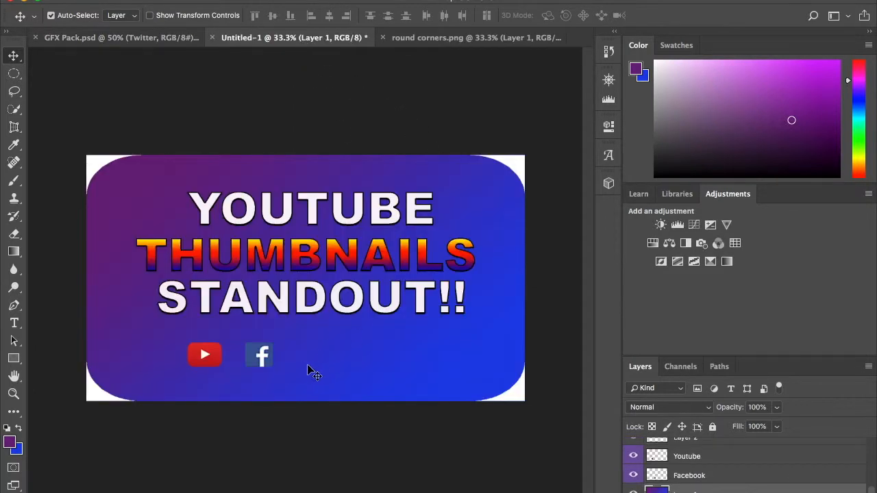
{"action": "key", "text": "super+v"}
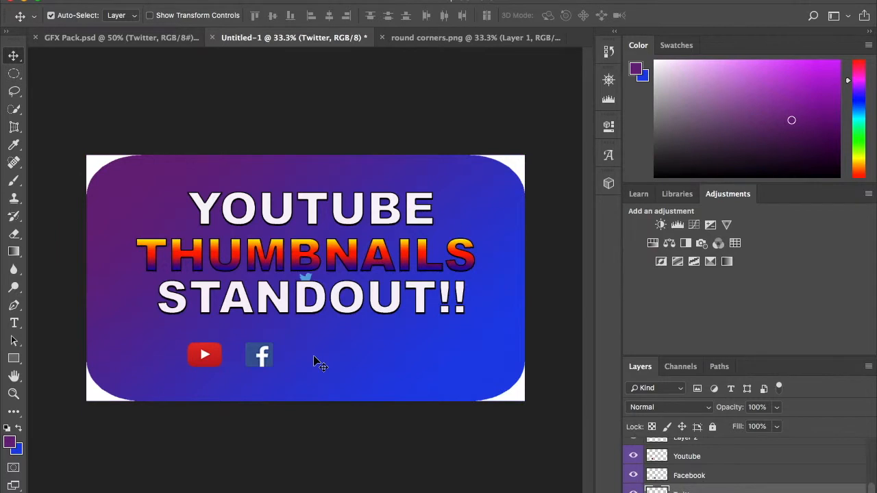
Enlarge the Twitter logo to roughly the height of the Facebook logo and place it to the right of it in the logo row.
{"action": "key", "text": "super+t"}
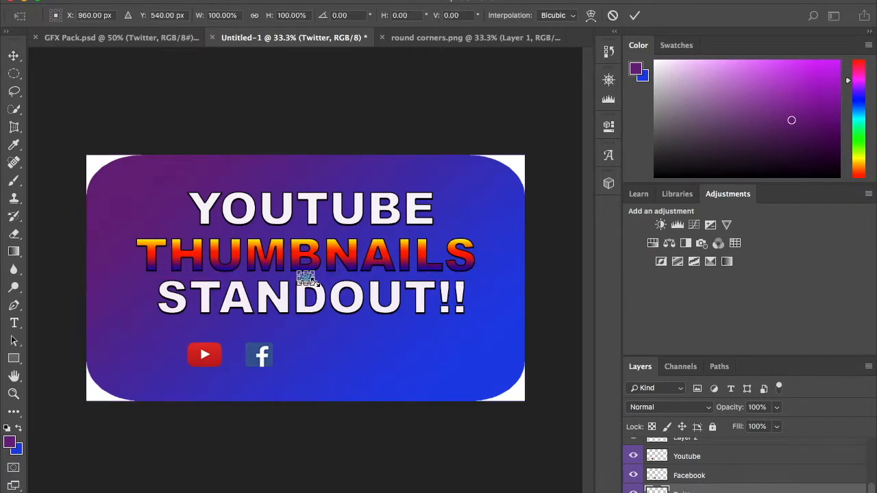
{"action": "left_click_drag", "start_coordinate": [313, 291], "coordinate": [333, 348]}
{"action": "left_click_drag", "start_coordinate": [295, 327], "coordinate": [343, 355]}
{"action": "key", "text": "Return"}
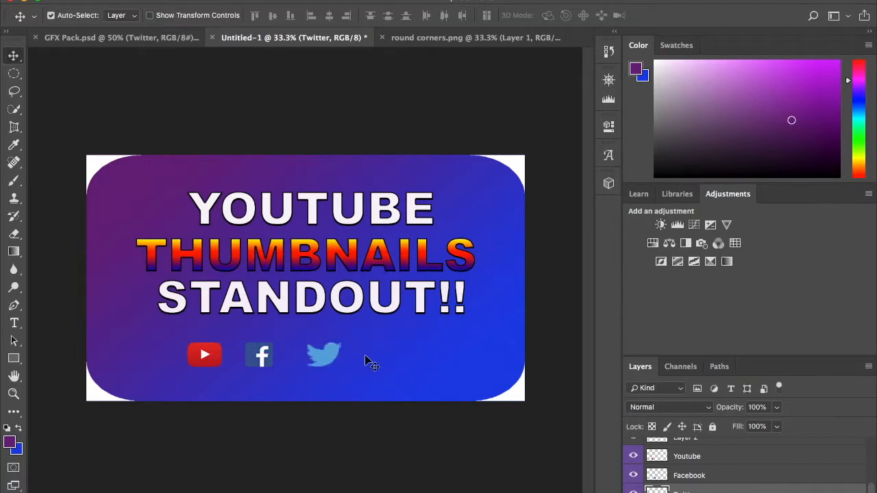
Spread the logo row out evenly, moving Twitter below the end of STANDOUT!! and Facebook midway between YouTube and Twitter.
{"action": "left_click", "coordinate": [331, 361]}
{"action": "left_click", "coordinate": [258, 361]}
{"action": "left_click_drag", "start_coordinate": [259, 361], "coordinate": [265, 361]}
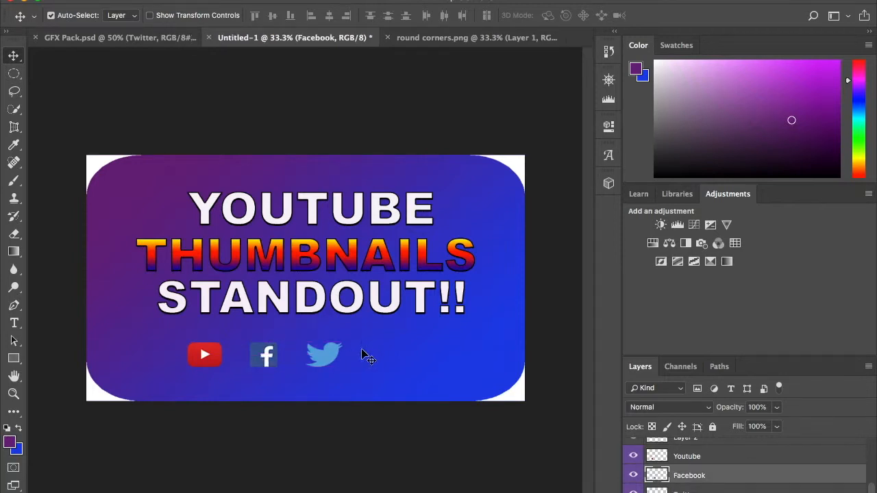
{"action": "left_click_drag", "start_coordinate": [334, 357], "coordinate": [436, 357]}
{"action": "left_click_drag", "start_coordinate": [266, 357], "coordinate": [335, 357]}
{"action": "left_click_drag", "start_coordinate": [206, 363], "coordinate": [203, 358]}
{"action": "left_click_drag", "start_coordinate": [329, 357], "coordinate": [320, 357]}
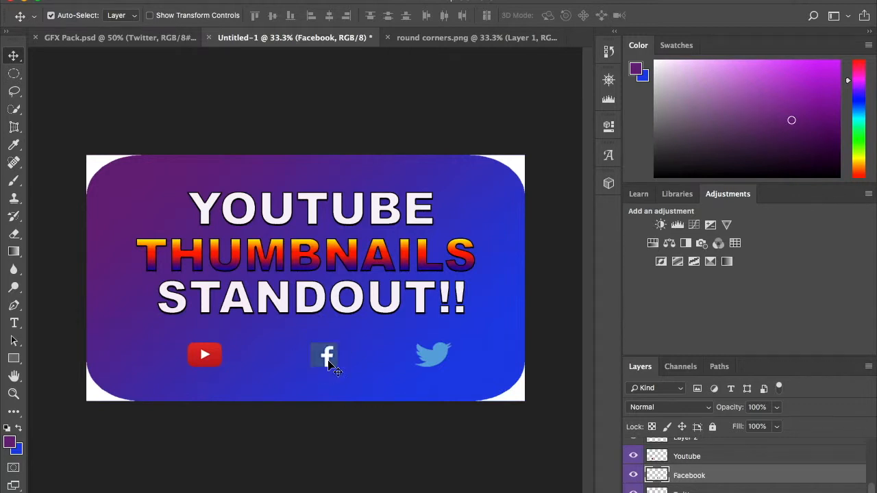
Scale the Facebook logo to about 127% width and 134% height, extending it downward and to the right.
{"action": "key", "text": "super+t"}
{"action": "left_click_drag", "start_coordinate": [343, 369], "coordinate": [349, 380]}
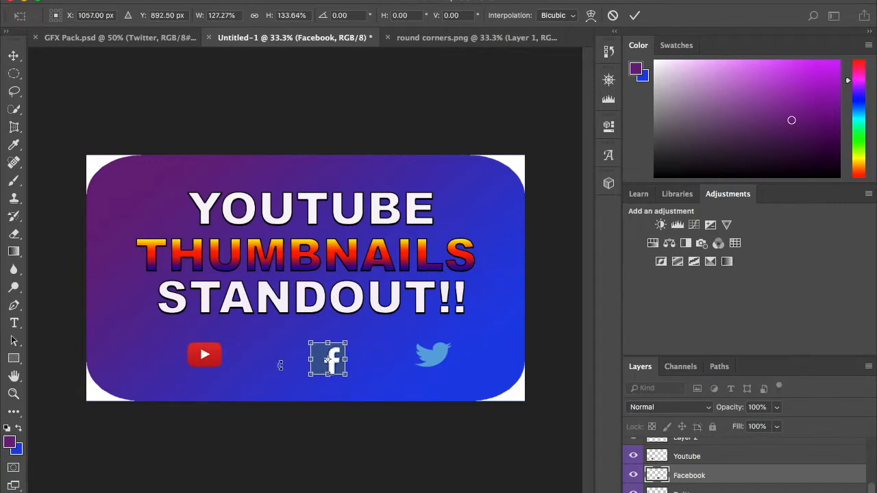
{"action": "key", "text": "Return"}
Scale the YouTube logo to about 115% width and 134% height so it matches the Facebook logo's height.
{"action": "left_click", "coordinate": [213, 360]}
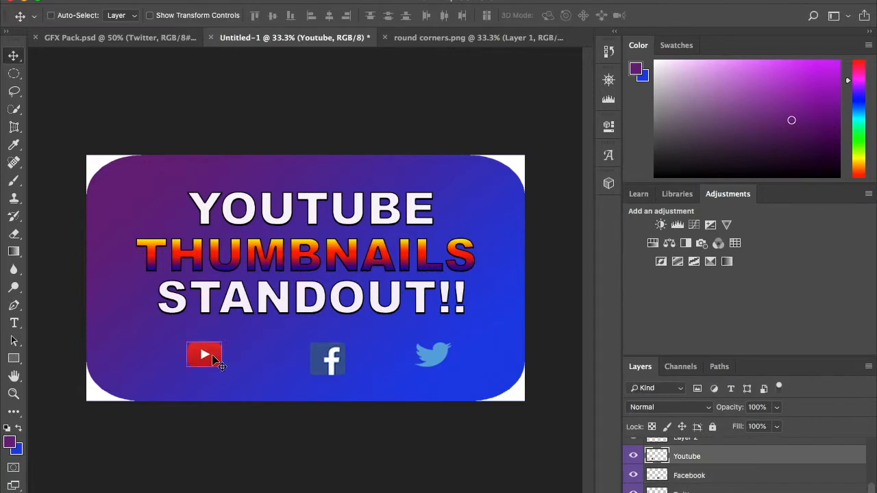
{"action": "key", "text": "ctrl+t"}
{"action": "left_click_drag", "start_coordinate": [221, 367], "coordinate": [227, 380]}
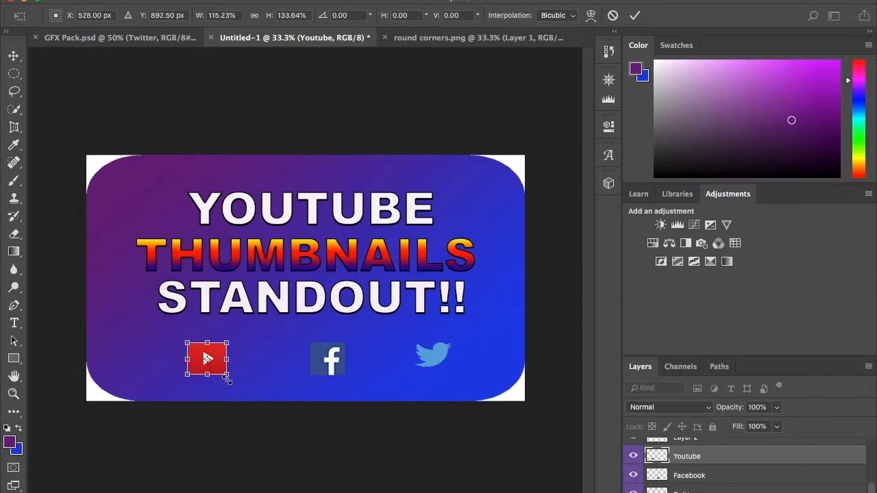
{"action": "key", "text": "Return"}
Scale the Twitter logo to about 105% width and 134% height so it matches the other two logos.
{"action": "left_click", "coordinate": [433, 356]}
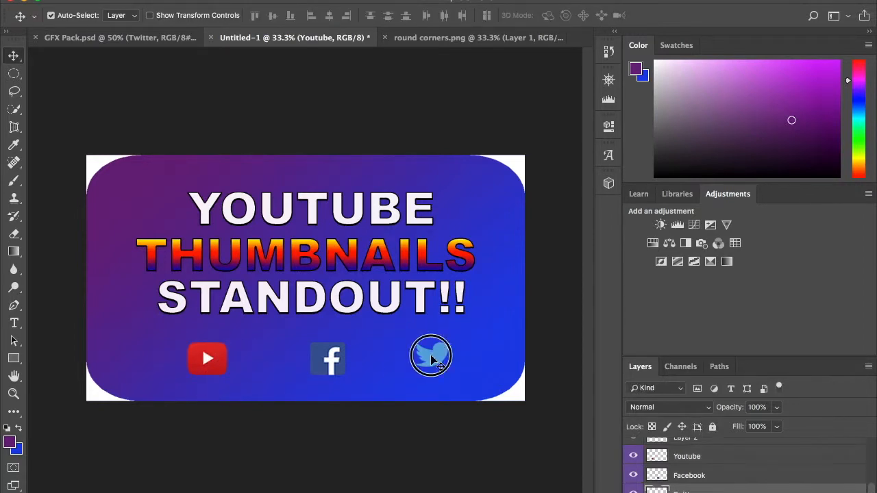
{"action": "key", "text": "ctrl+t"}
{"action": "left_click_drag", "start_coordinate": [450, 365], "coordinate": [452, 375]}
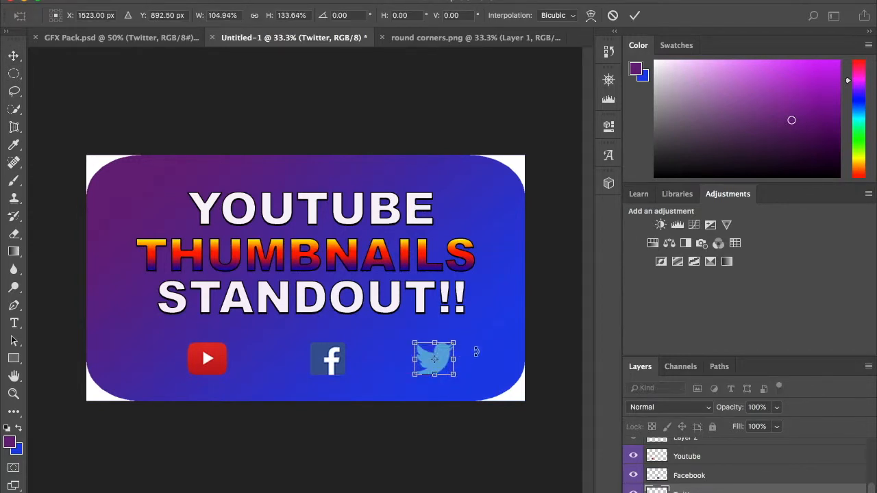
{"action": "key", "text": "Return"}
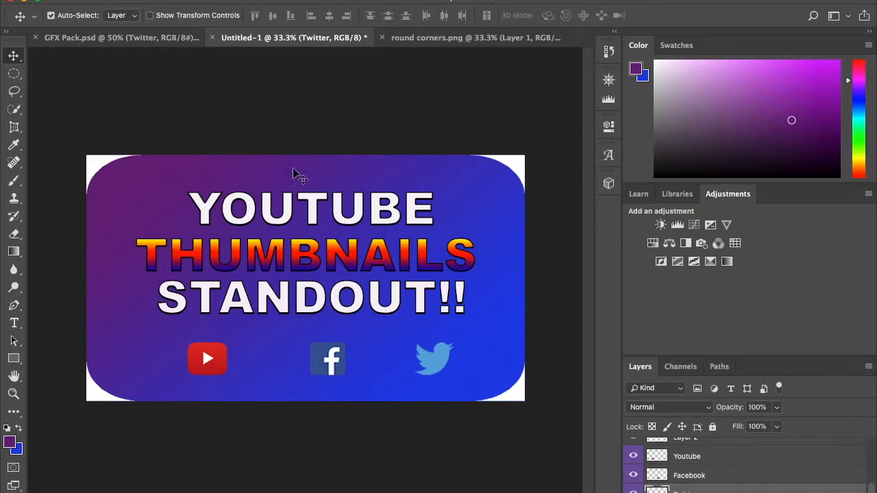
Start saving the thumbnail under a new name, with Desktop as the location and Youtube thumbnail as the file name.
{"action": "left_click", "coordinate": [125, 0]}
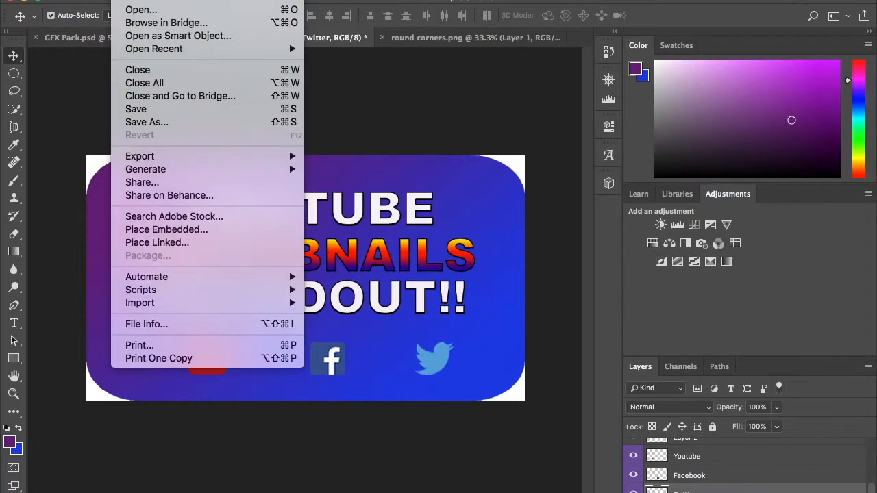
{"action": "left_click", "coordinate": [157, 123]}
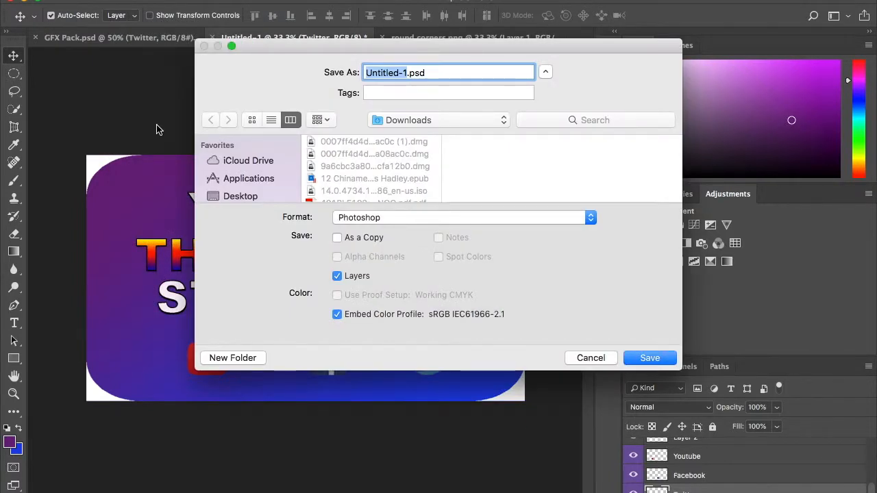
{"action": "left_click", "coordinate": [262, 198]}
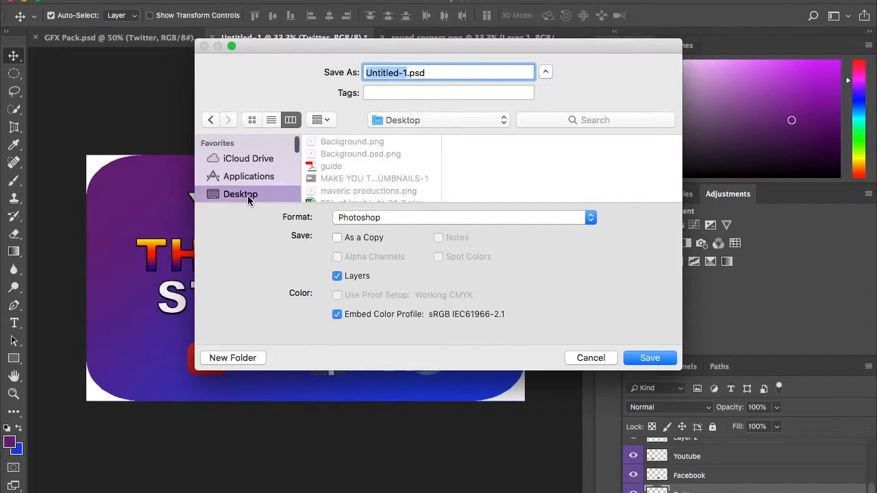
{"action": "type", "text": "YOU"}
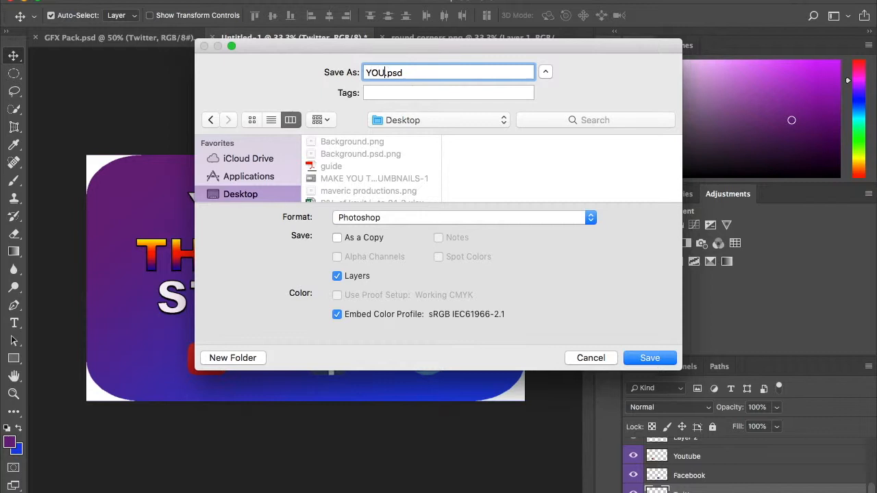
{"action": "key", "text": "BackSpace"}
{"action": "key", "text": "BackSpace"}
{"action": "type", "text": "outube"}
{"action": "type", "text": " thumb"}
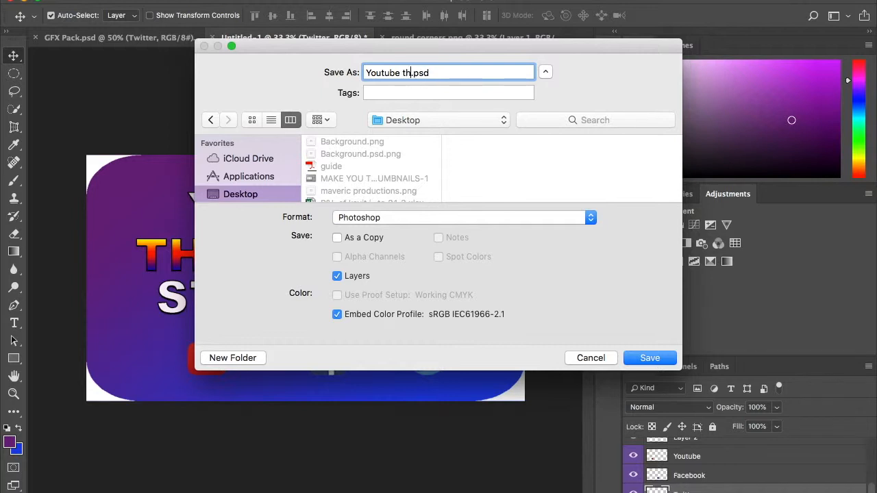
{"action": "type", "text": "nail"}
Choose the JPEG format and save the file at quality 12 (Maximum) with the Baseline ("Standard") option.
{"action": "left_click", "coordinate": [449, 217]}
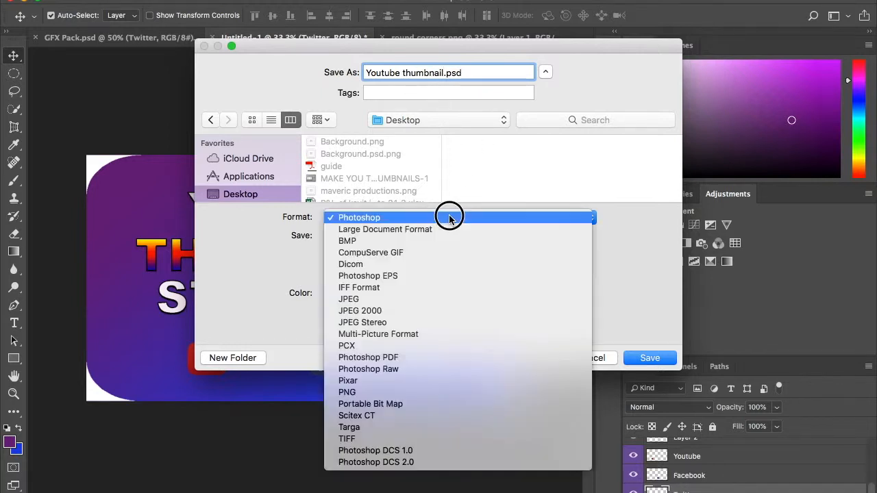
{"action": "left_click", "coordinate": [429, 299]}
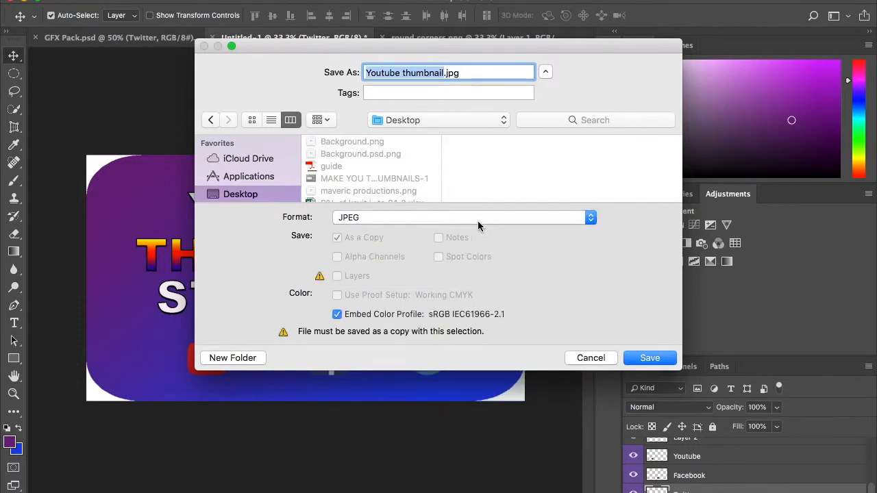
{"action": "left_click", "coordinate": [649, 358]}
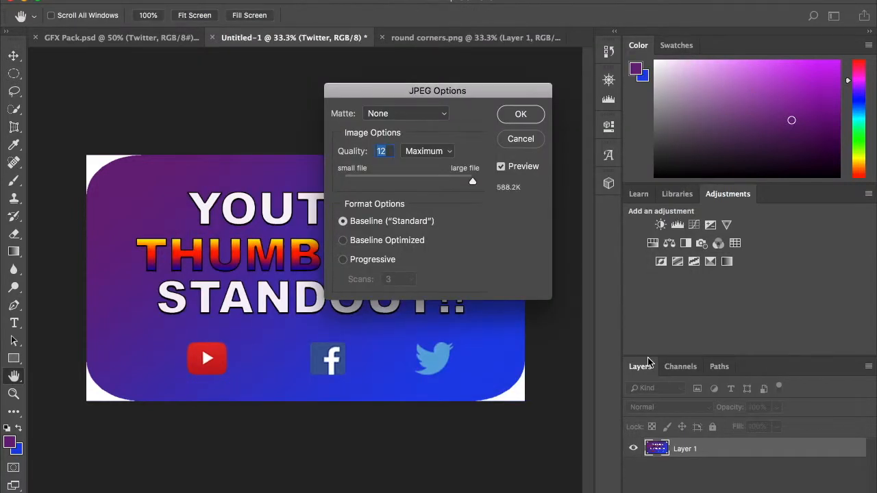
{"action": "left_click", "coordinate": [473, 183]}
{"action": "left_click", "coordinate": [443, 158]}
{"action": "left_click", "coordinate": [426, 151]}
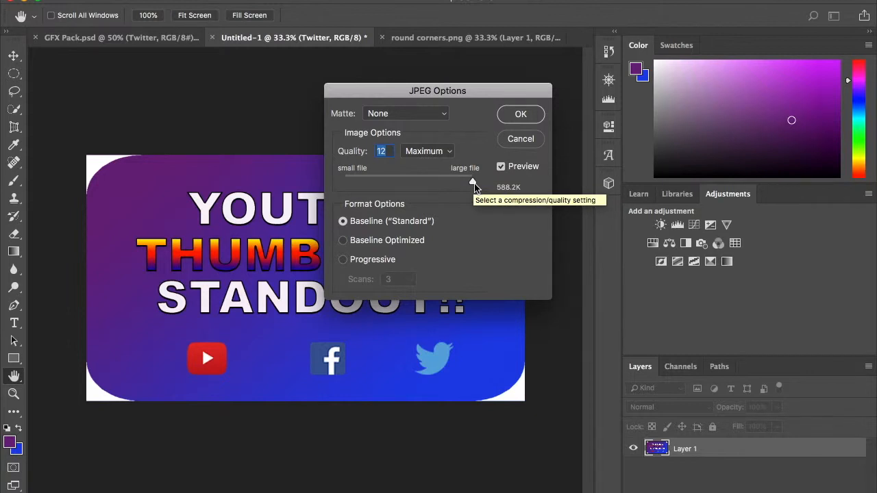
{"action": "left_click", "coordinate": [523, 115]}
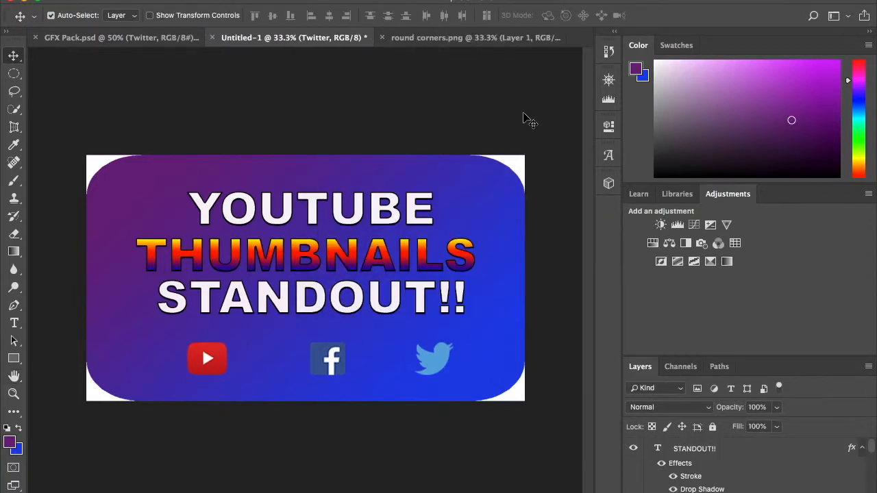
Minimise Photoshop, open Youtube thumbnail.jpg from the desktop to check the exported image, and close the preview.
{"action": "left_click", "coordinate": [23, 3]}
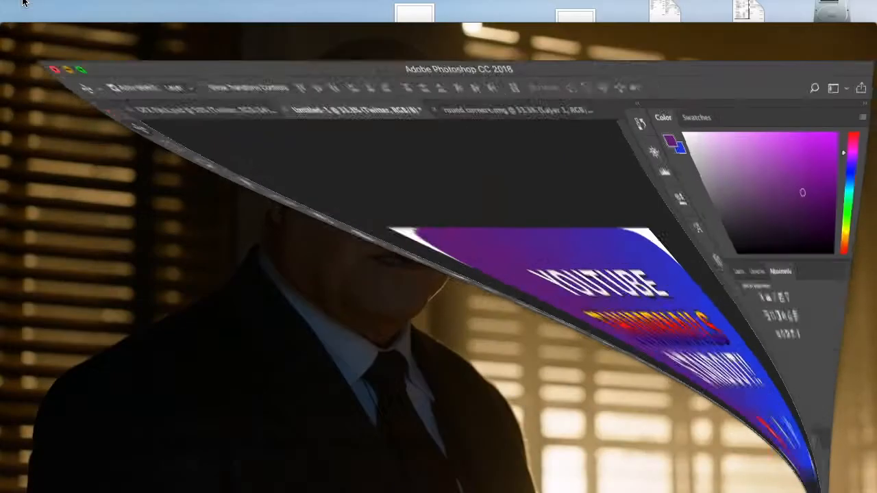
{"action": "left_click", "coordinate": [24, 31]}
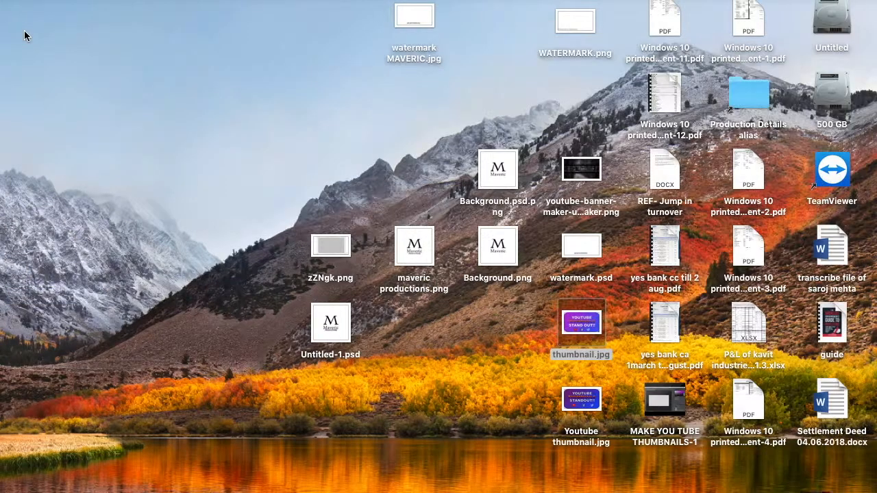
{"action": "left_click", "coordinate": [583, 401]}
{"action": "double_click", "coordinate": [584, 400]}
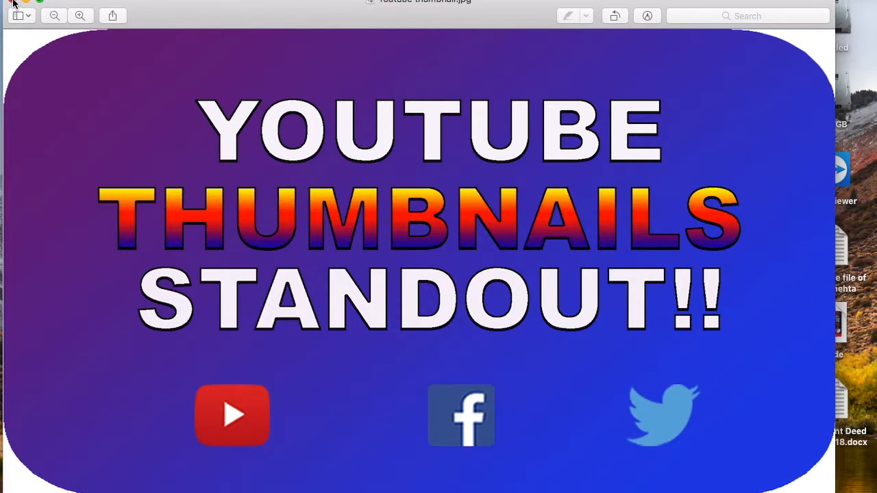
{"action": "left_click", "coordinate": [13, 2]}
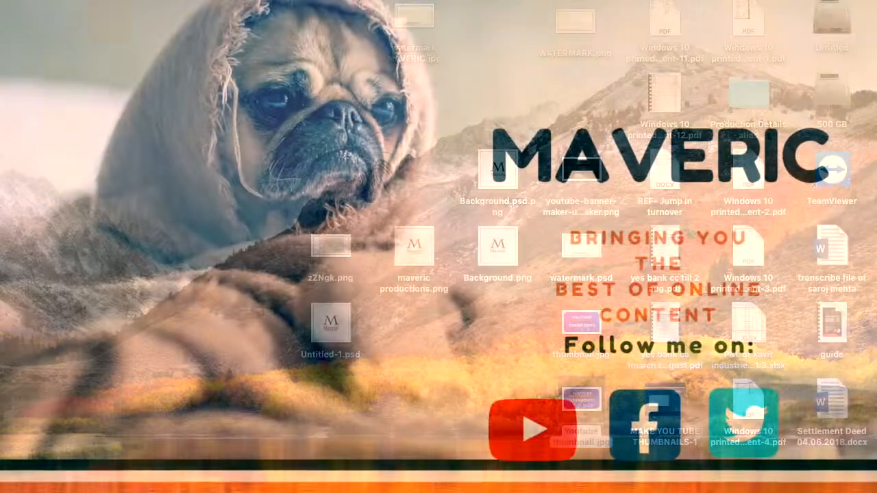